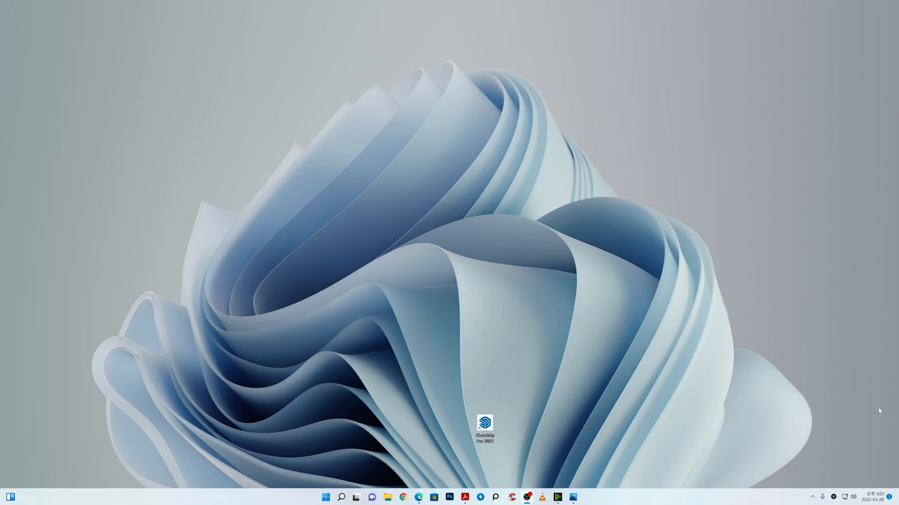
Step: Switch to the web browser, open Naver Blog and search for "i cad cg" with the search type set to 블로그
click(418, 497)
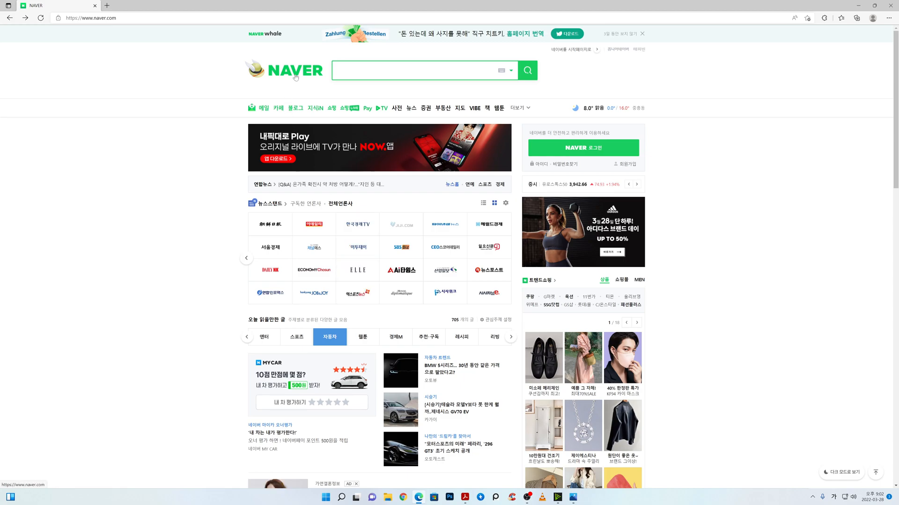
click(300, 111)
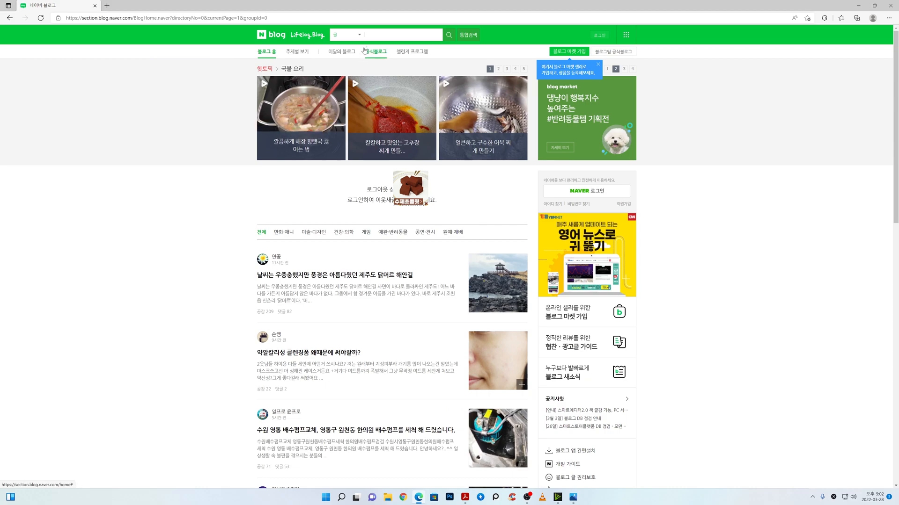
click(359, 36)
click(346, 57)
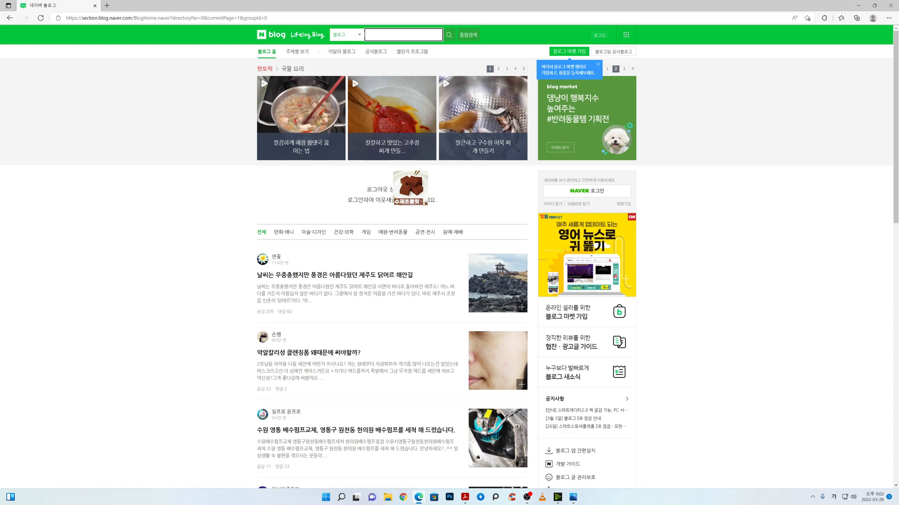
text(ㅣ)
text(cad cg)
key(Return)
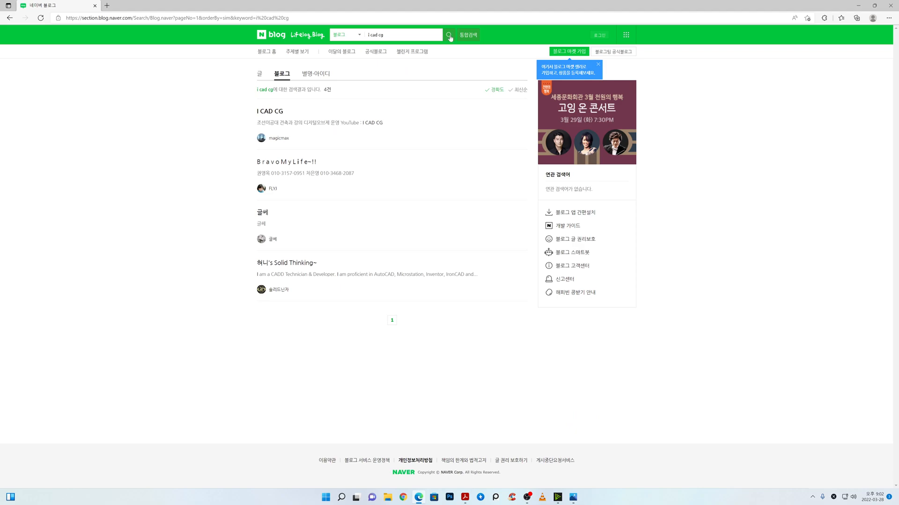
Step: Open the I CAD CG blog from the search results and show its 자료실 category
click(270, 112)
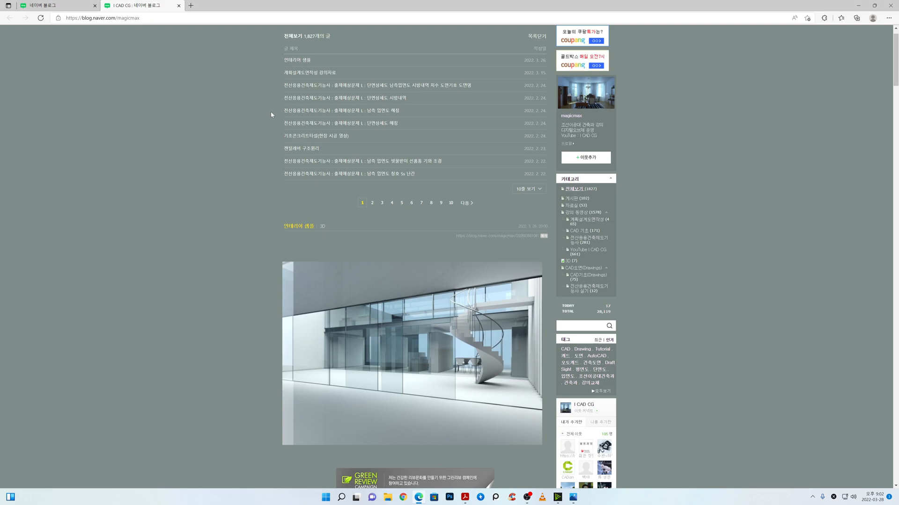
scroll(347, 171, up, 1)
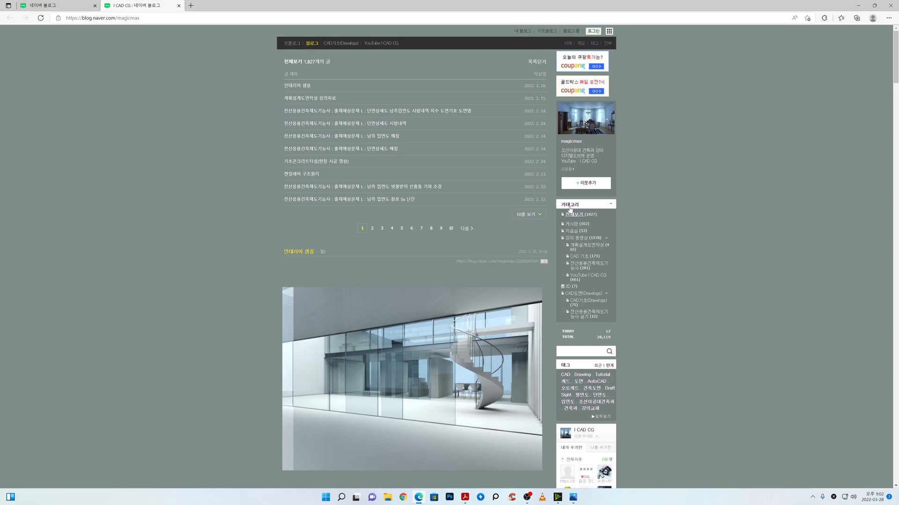
click(572, 232)
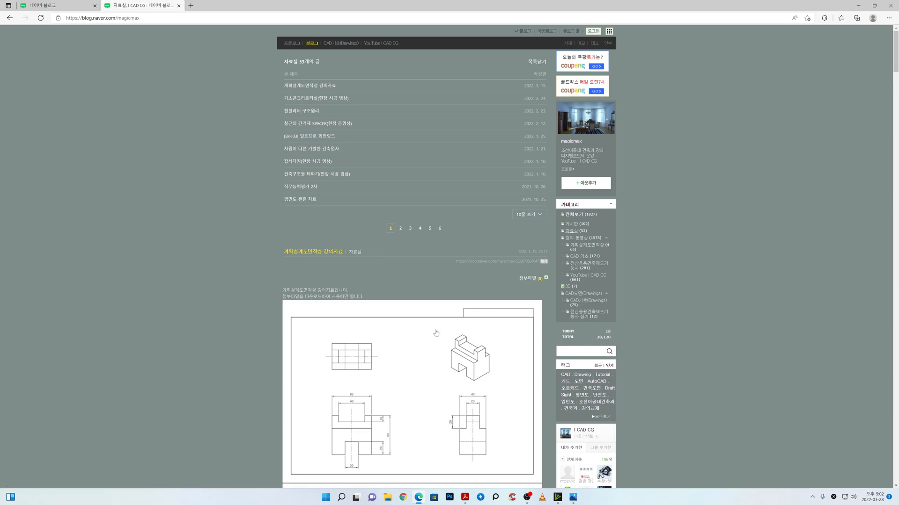
Step: Look through the drawings and attached files of the 계획설계도면작성 강의자료 post, and close the browser
scroll(435, 335, down, 8)
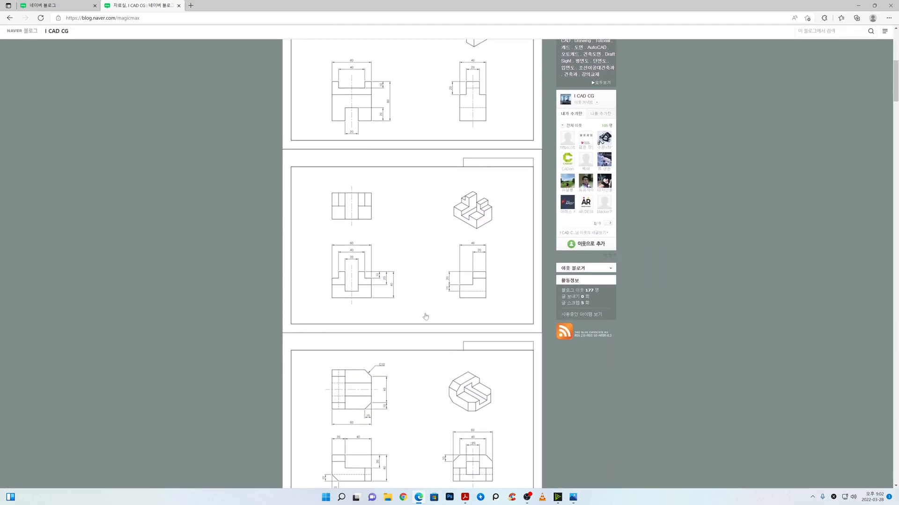
scroll(422, 314, down, 9)
scroll(420, 311, up, 11)
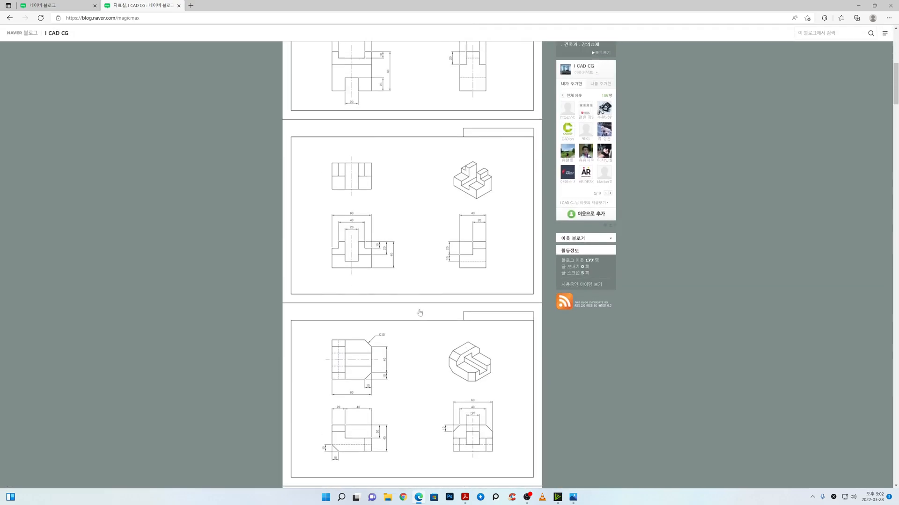
scroll(420, 311, up, 5)
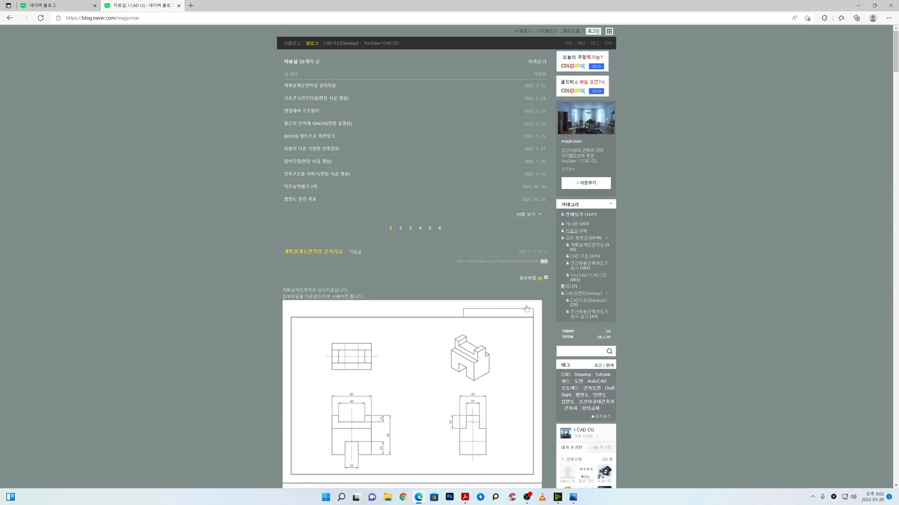
click(540, 279)
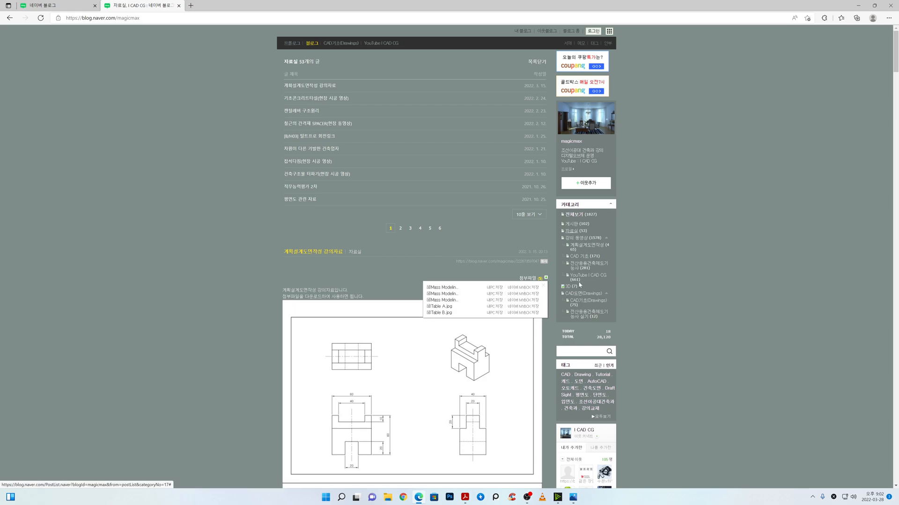
click(694, 271)
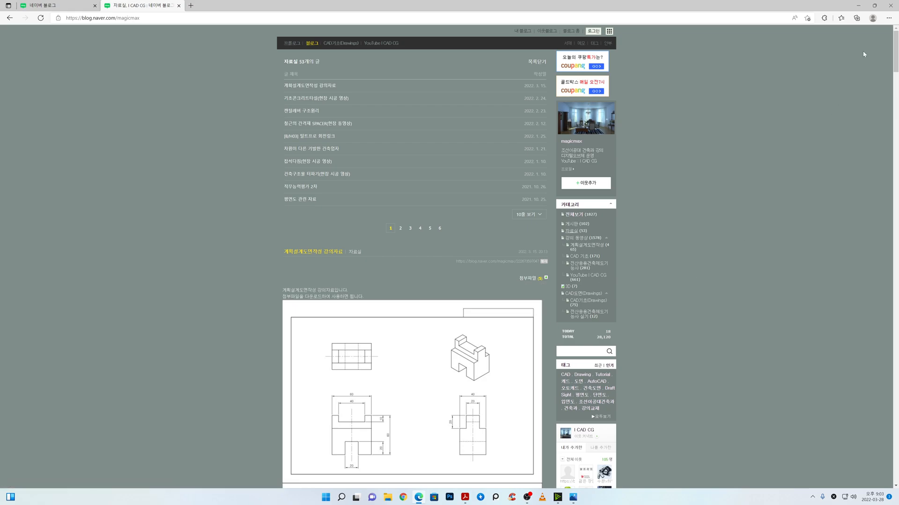
click(890, 5)
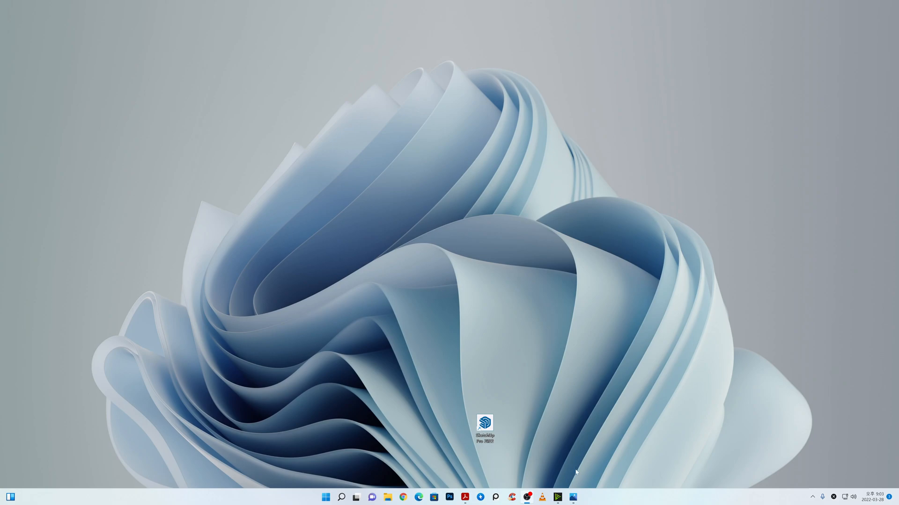
Step: Switch to the photo viewer to examine the Mass Modeling A.jpg and Mass Modeling B.jpg drawings, and minimize it
click(573, 497)
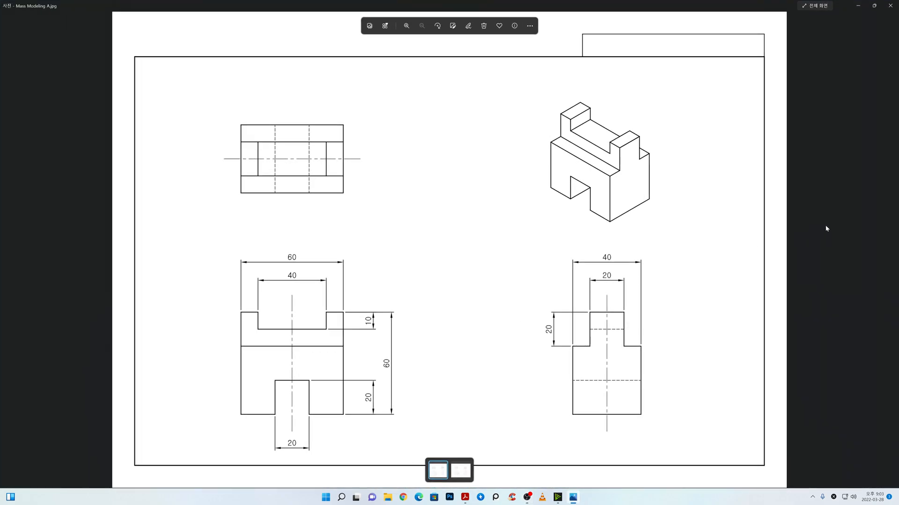
click(889, 254)
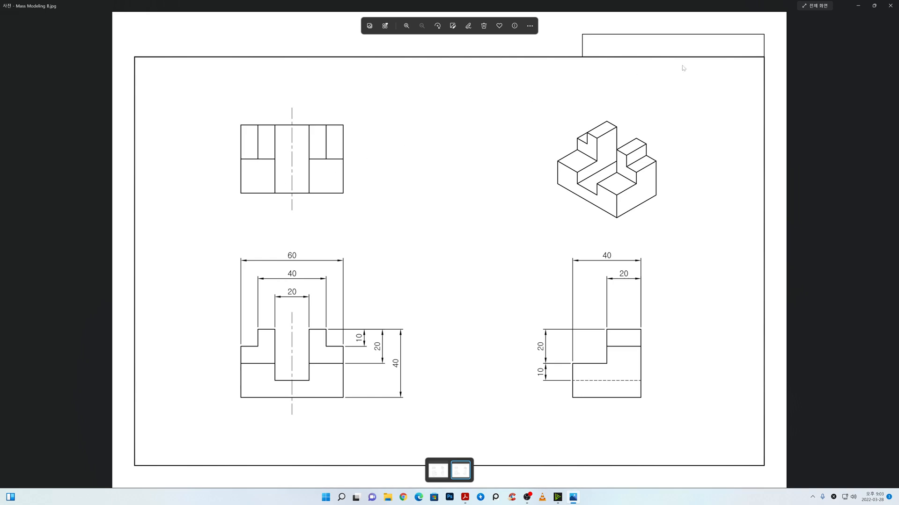
click(859, 7)
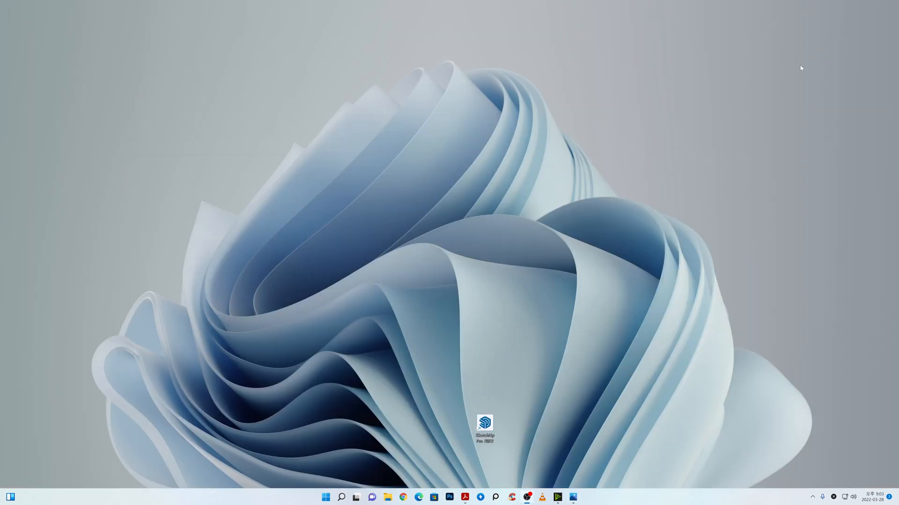
Step: Start SketchUp Pro 2022 and create a new model from the favourite 건축 template in millimetres
double_click(491, 427)
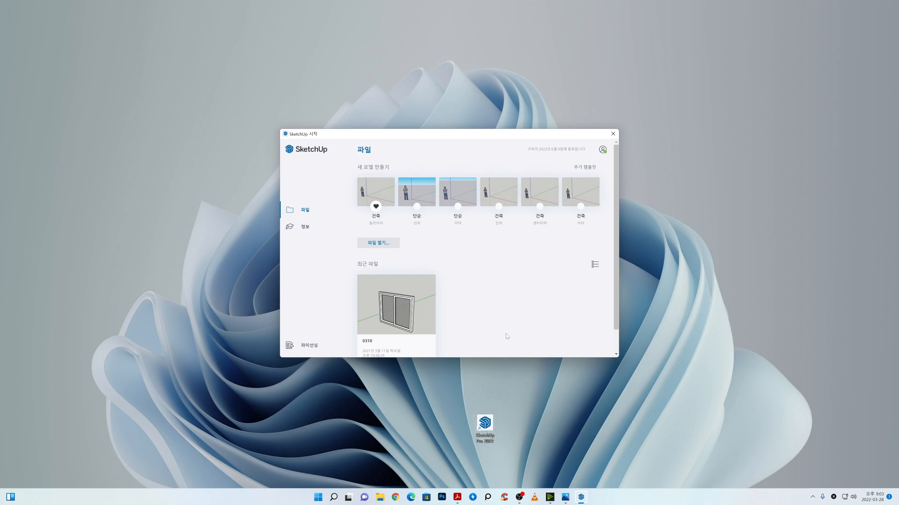
click(381, 191)
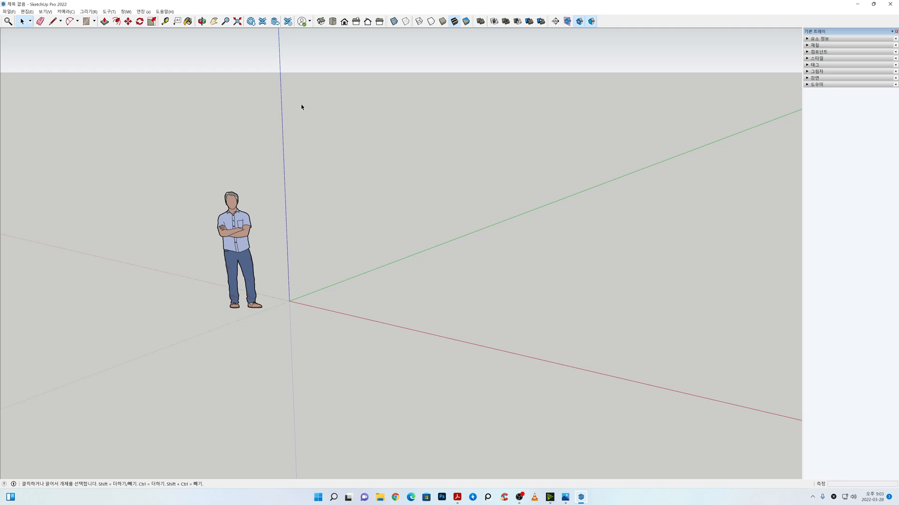
Step: Toggle the startup welcome window option in the SketchUp preferences, check the default 건축 template and accept the settings
click(126, 12)
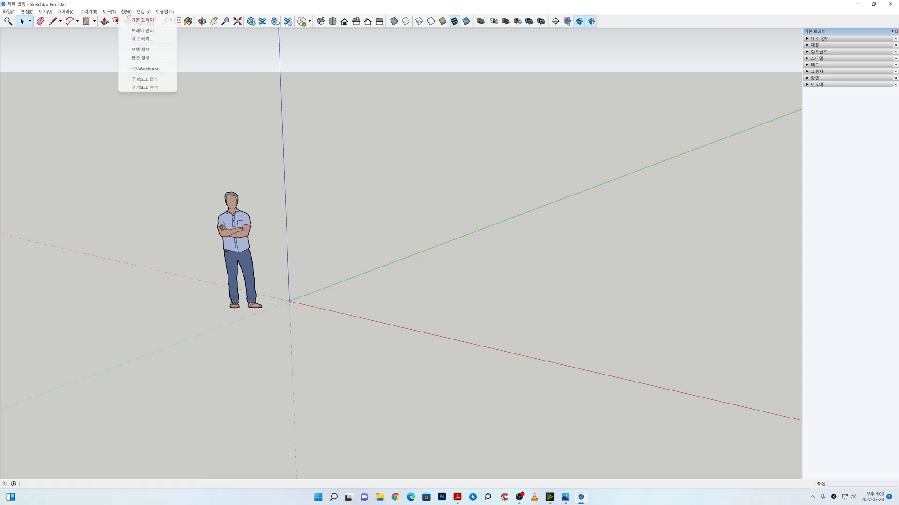
click(139, 58)
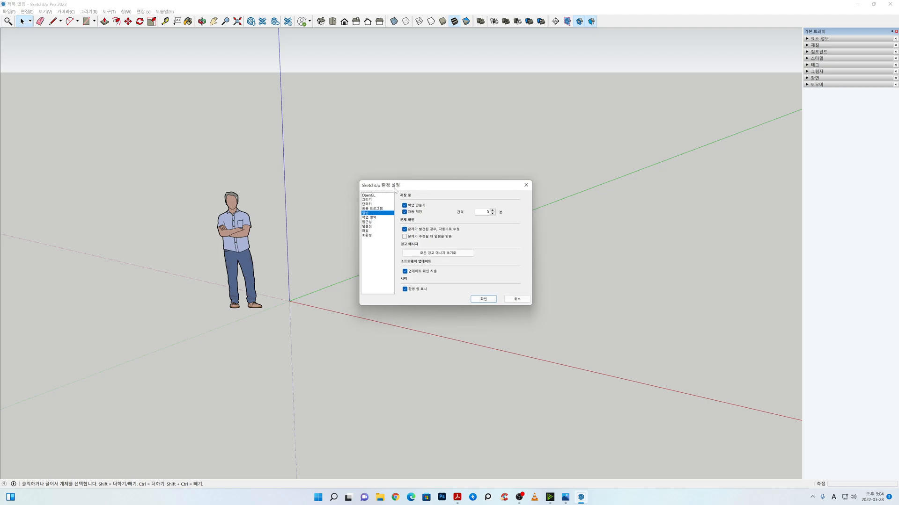
click(406, 290)
click(406, 290)
click(404, 290)
click(368, 227)
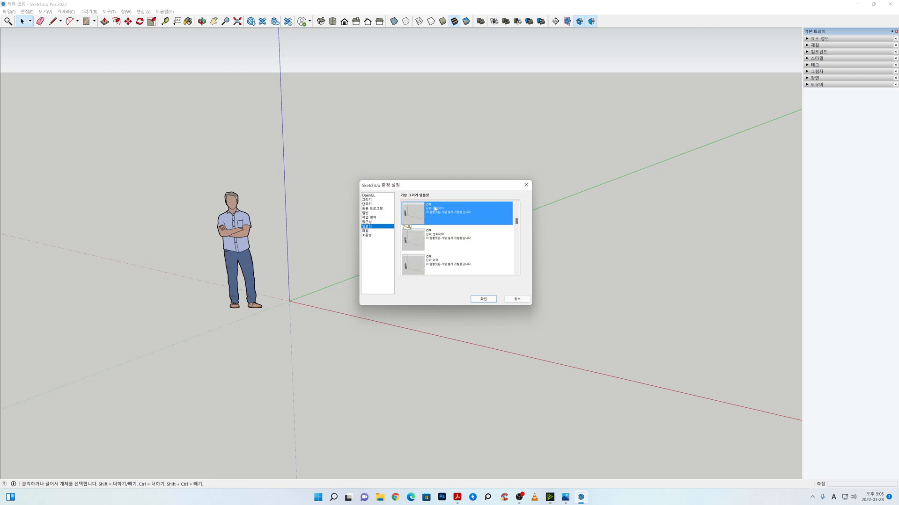
click(484, 299)
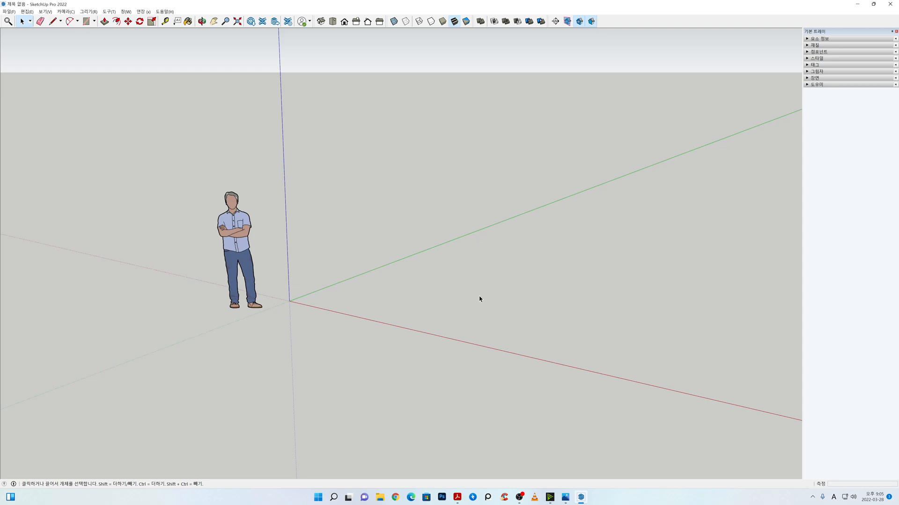
Step: Check which toolbars are enabled in the toolbar list and dismiss it
right_click(639, 24)
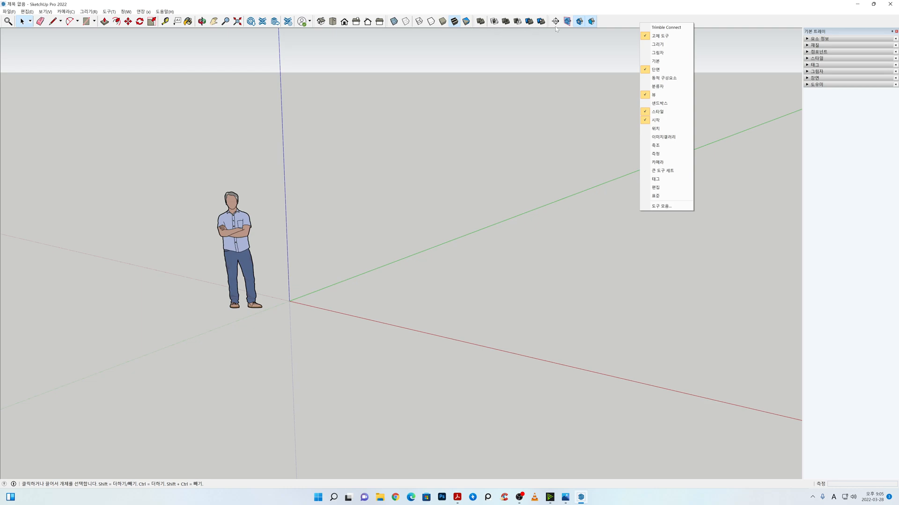
click(345, 98)
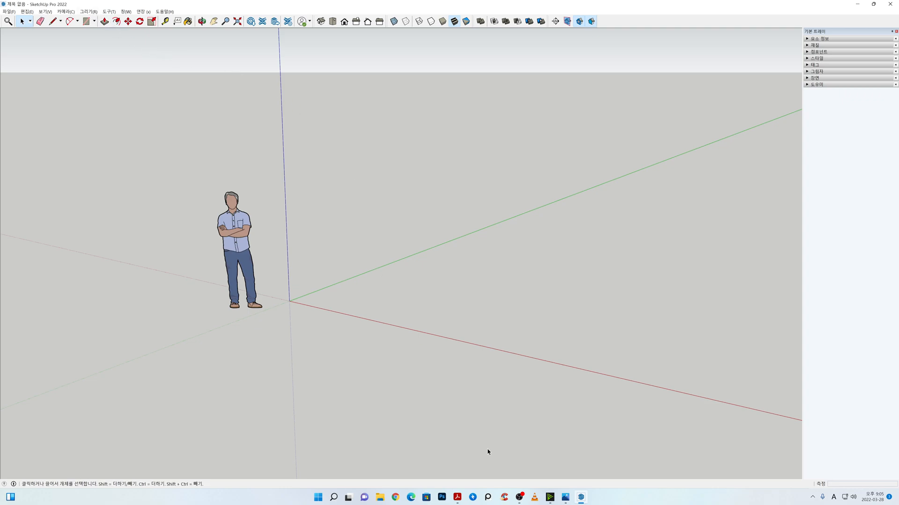
Step: Switch to Adobe Acrobat Reader and go to page 9 of BE스케치업.pdf, covering the axes and toolbar setting
click(458, 497)
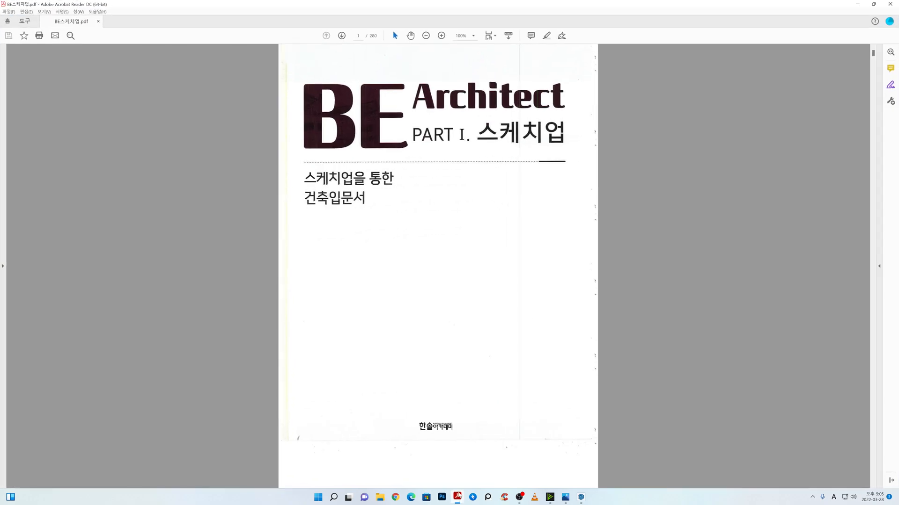
scroll(422, 327, down, 5)
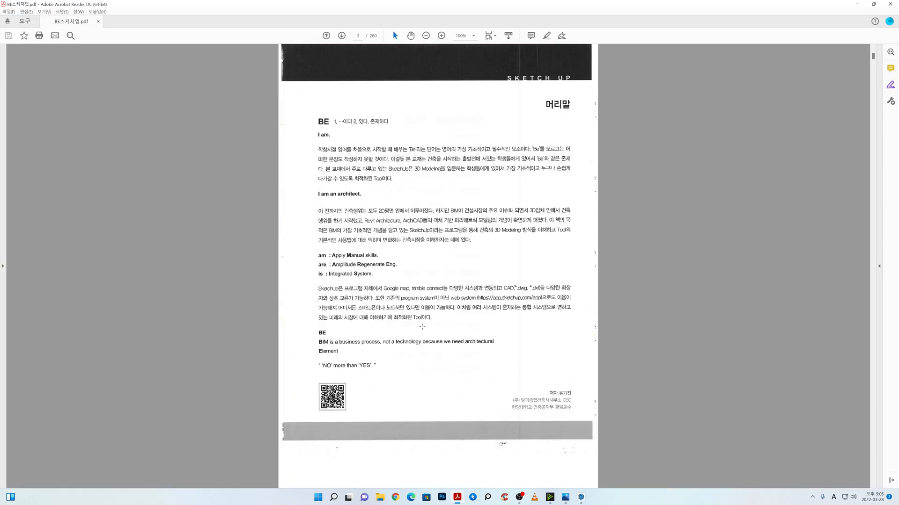
scroll(422, 326, down, 3)
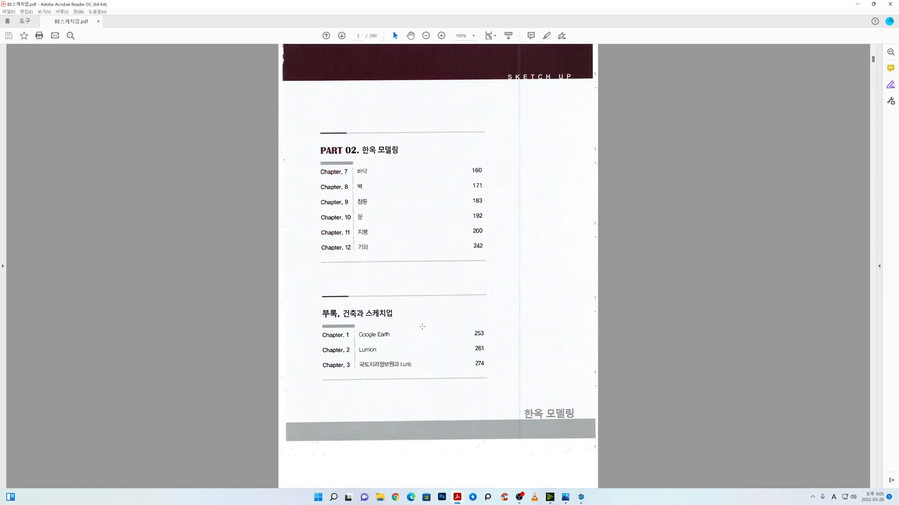
scroll(422, 327, down, 5)
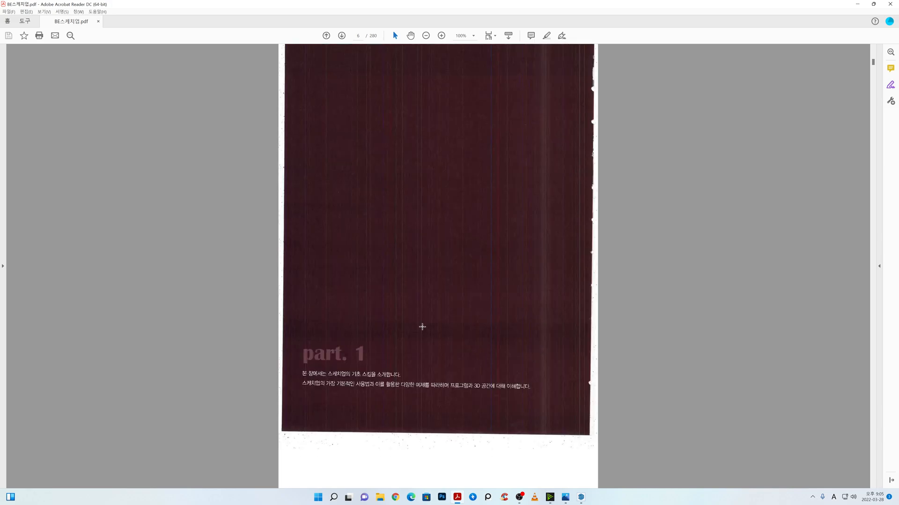
scroll(422, 327, down, 2)
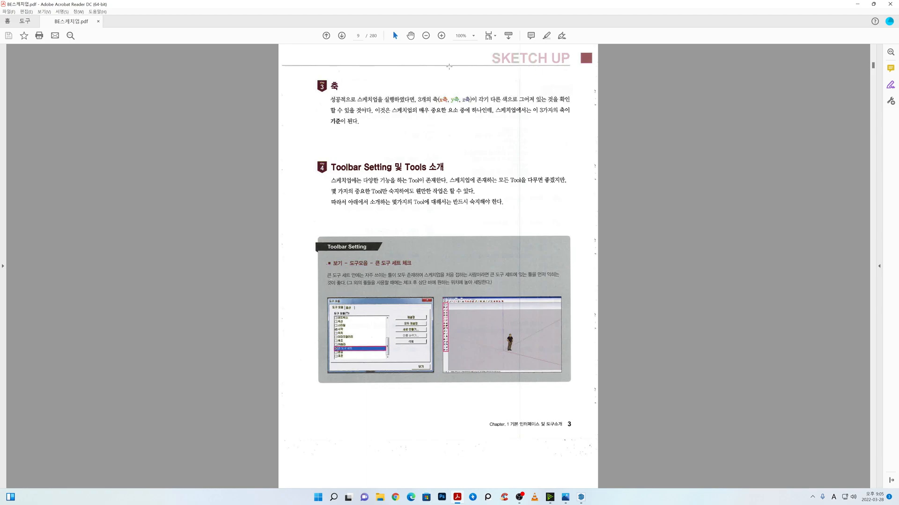
Step: Set the PDF zoom to 150% and read the Toolbar Setting section about the 큰 도구 세트
click(473, 35)
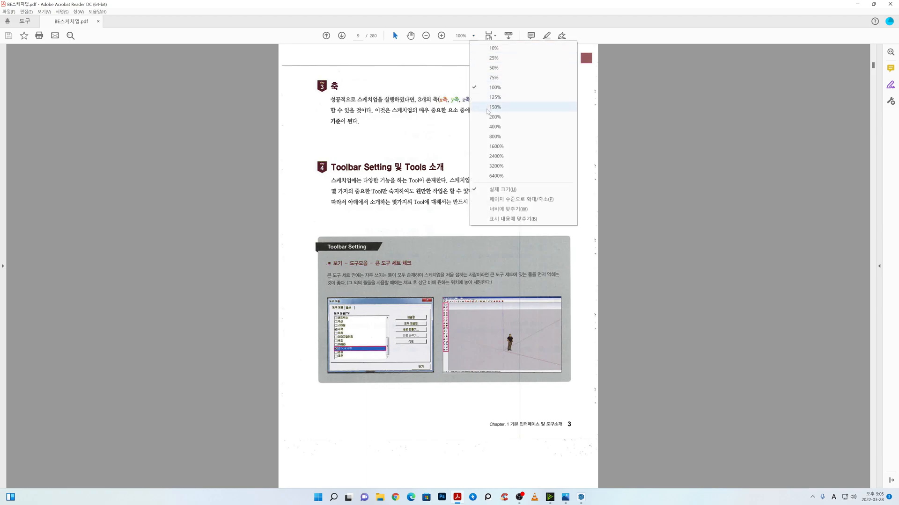
click(485, 107)
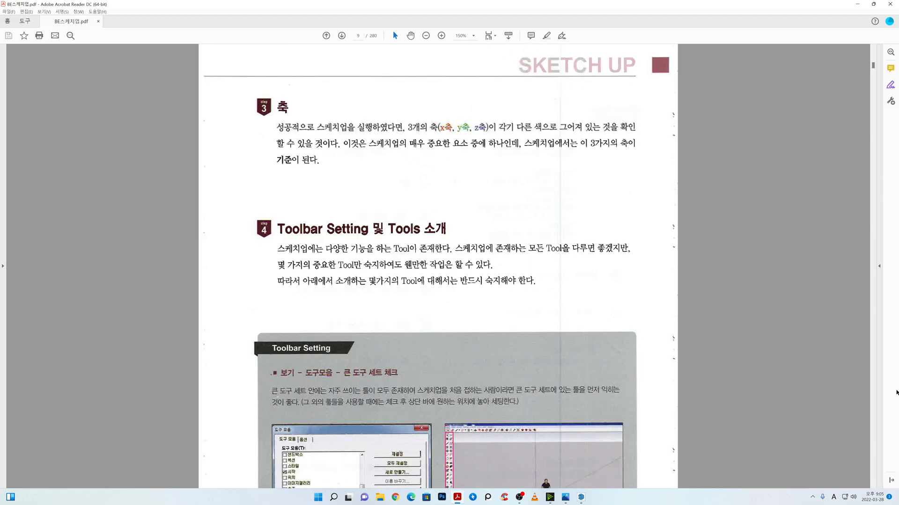
scroll(749, 382, down, 1)
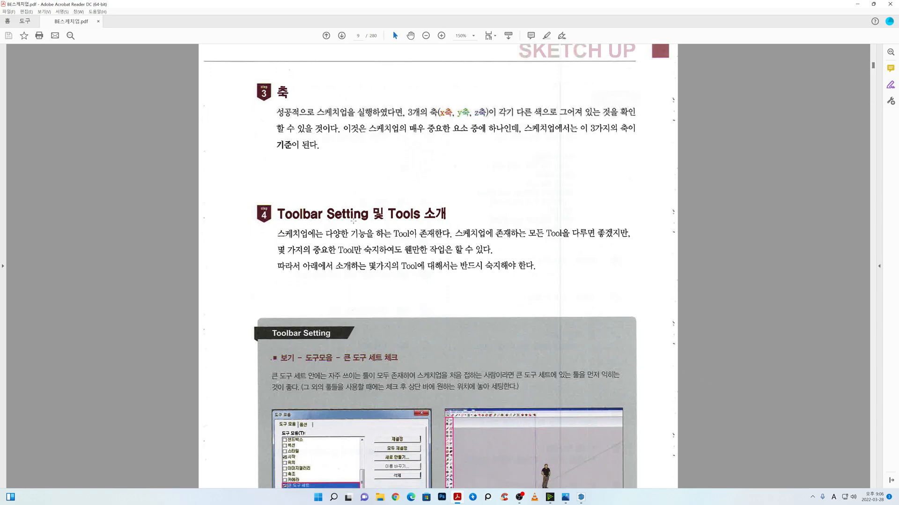
scroll(444, 222, down, 1)
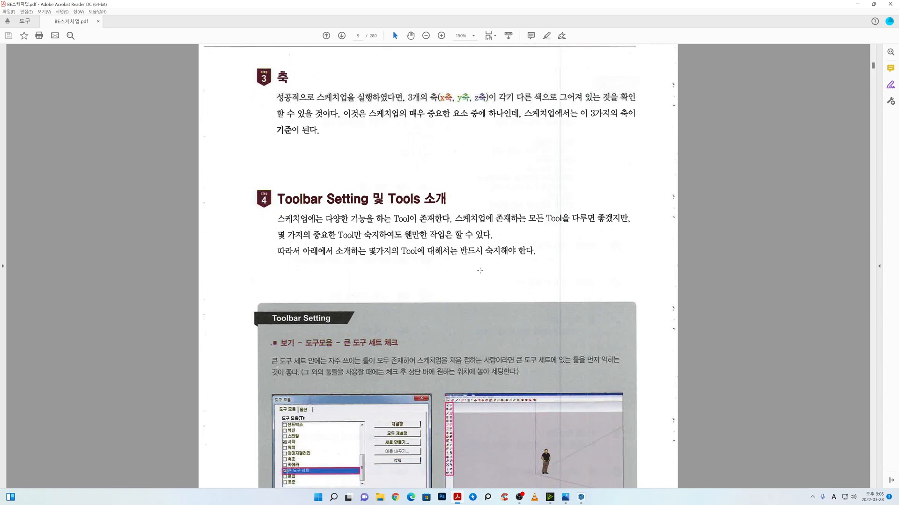
scroll(480, 269, down, 2)
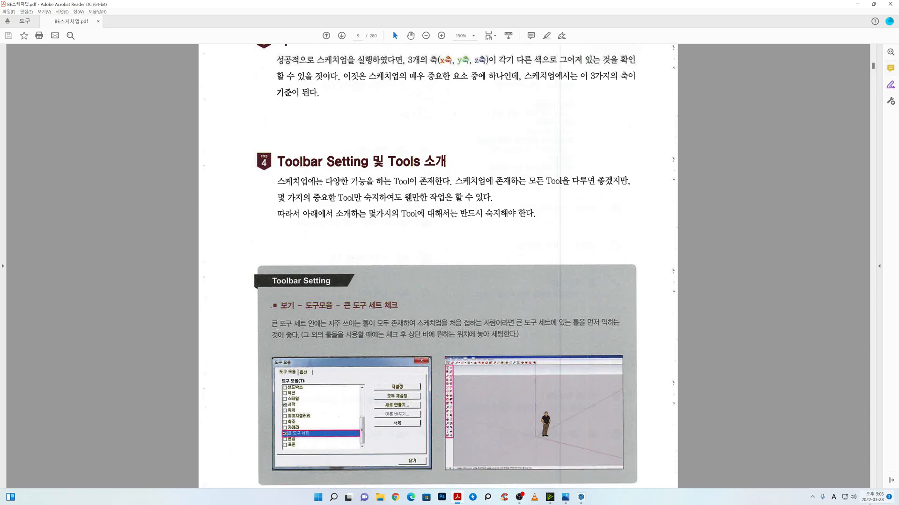
scroll(592, 402, up, 3)
scroll(594, 392, down, 4)
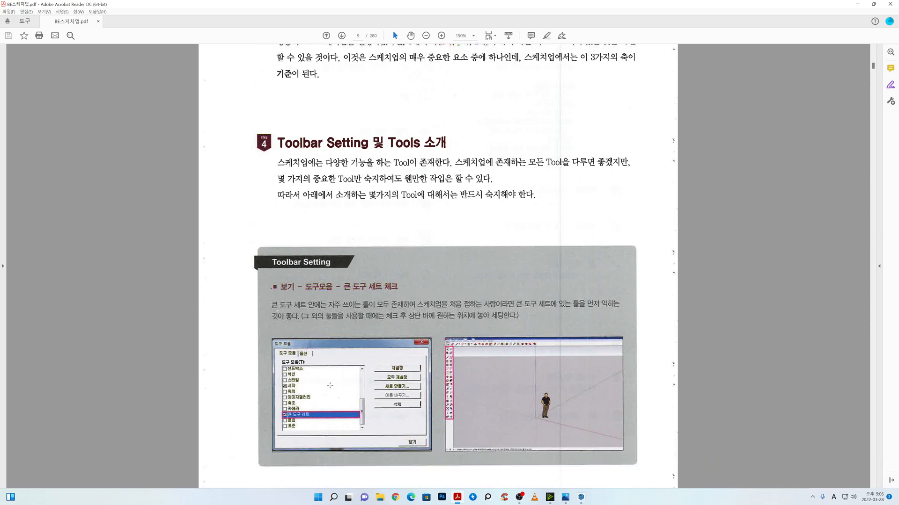
Step: Finish reading the Toolbar Setting section, return to SketchUp and check the toolbar options for screen tips and large icons
scroll(334, 386, down, 3)
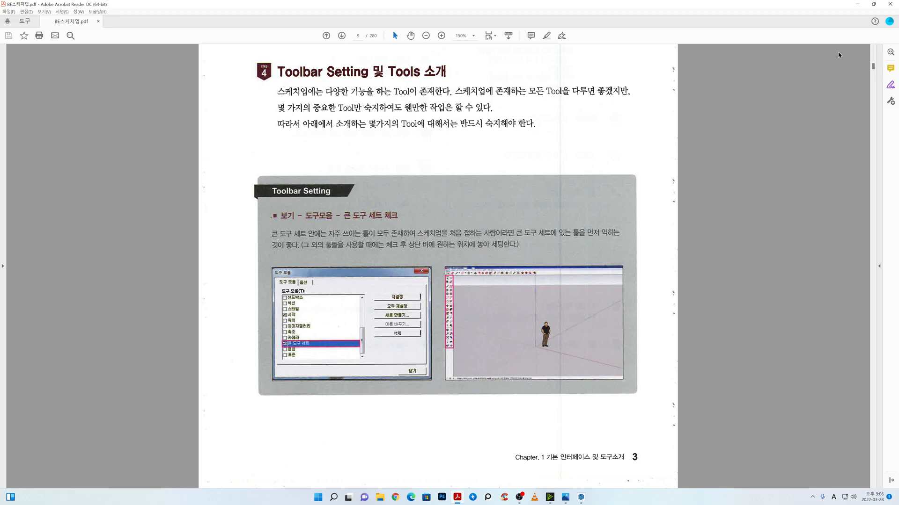
click(860, 4)
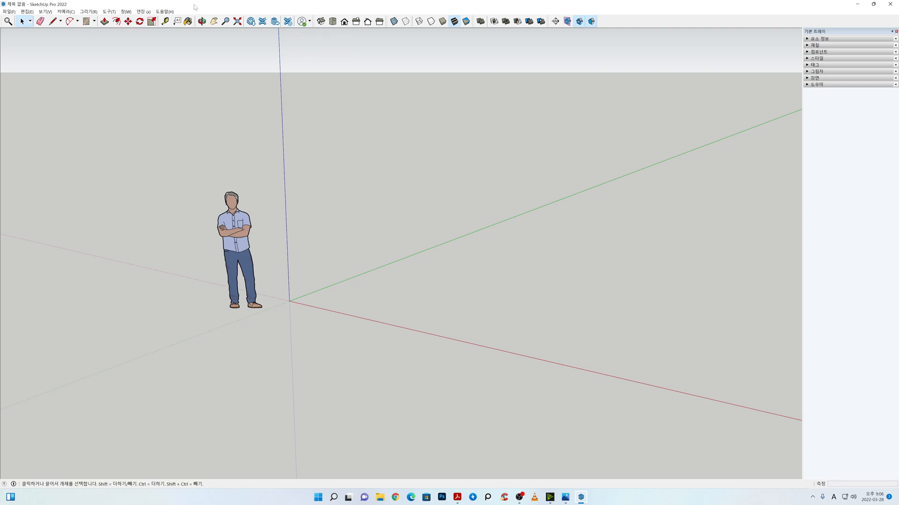
click(48, 12)
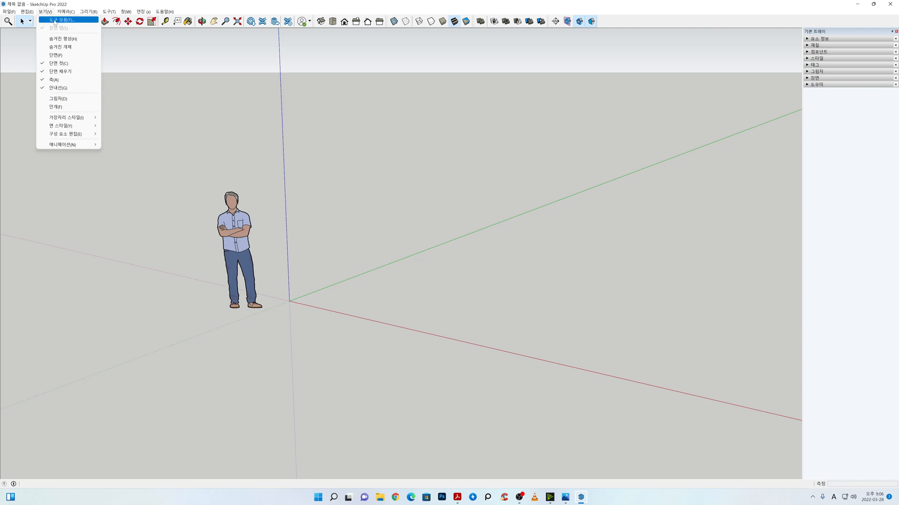
click(55, 20)
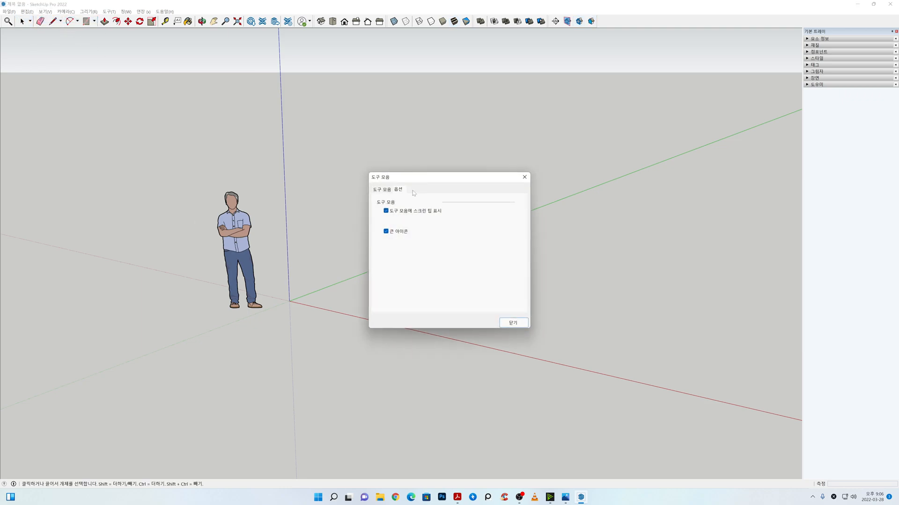
drag(397, 179, 398, 177)
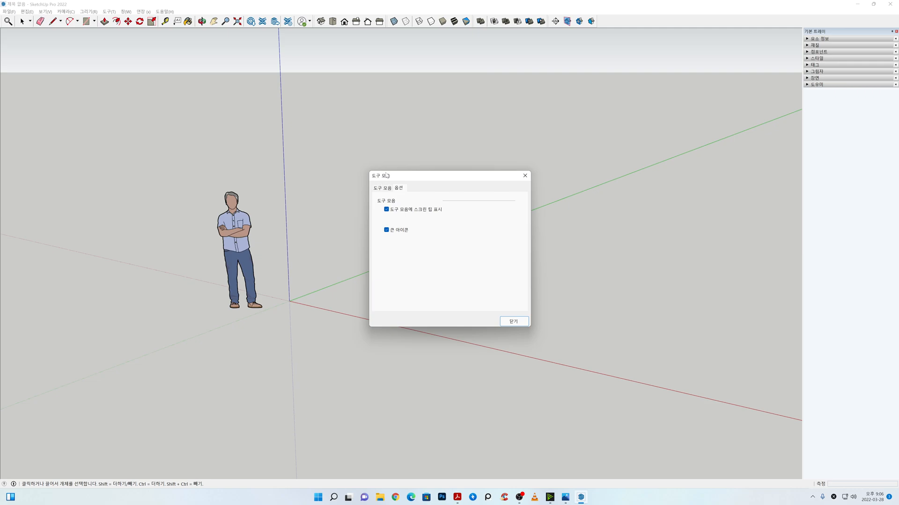
Step: Turn off the 스타일, 뷰, 단면 and 고체 도구 toolbars and reset the 고체 도구 toolbar
click(382, 188)
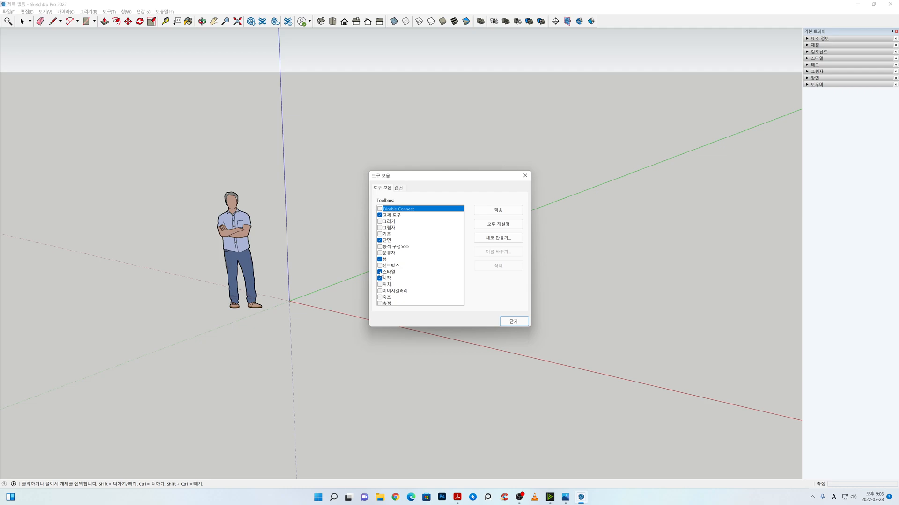
click(380, 272)
click(380, 259)
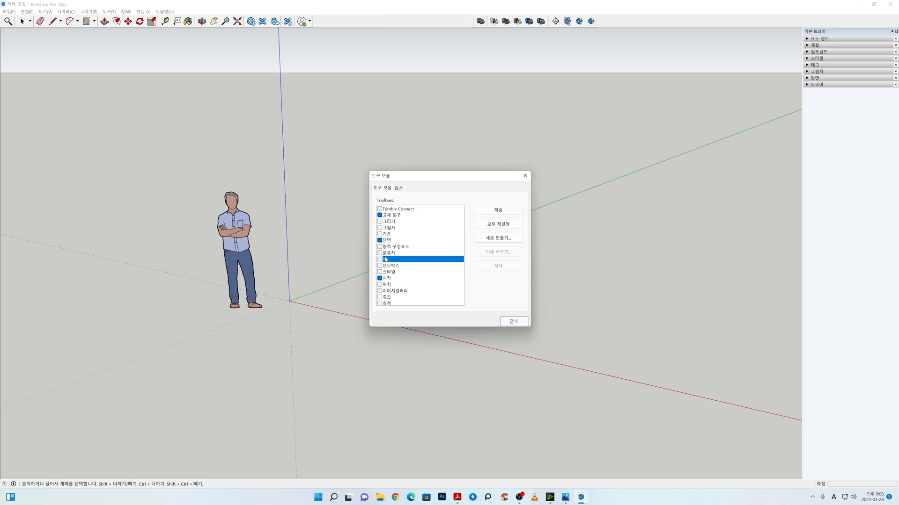
click(380, 240)
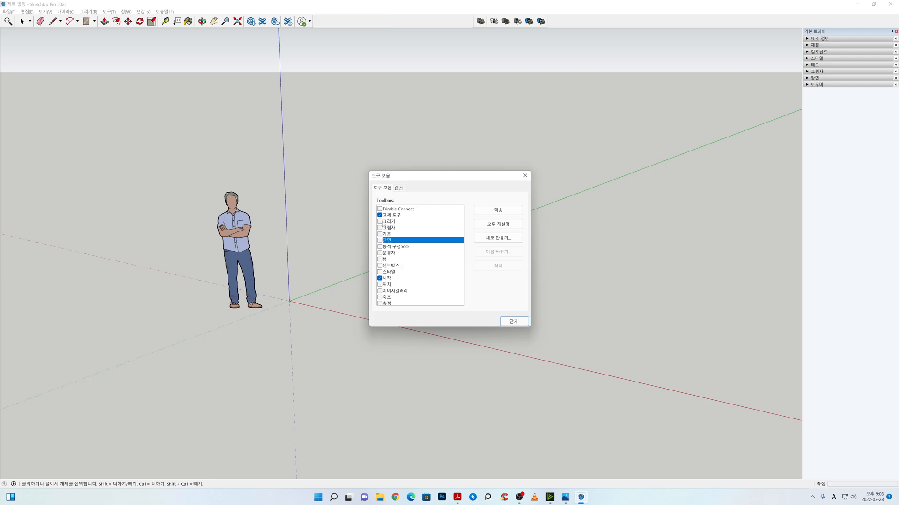
click(380, 215)
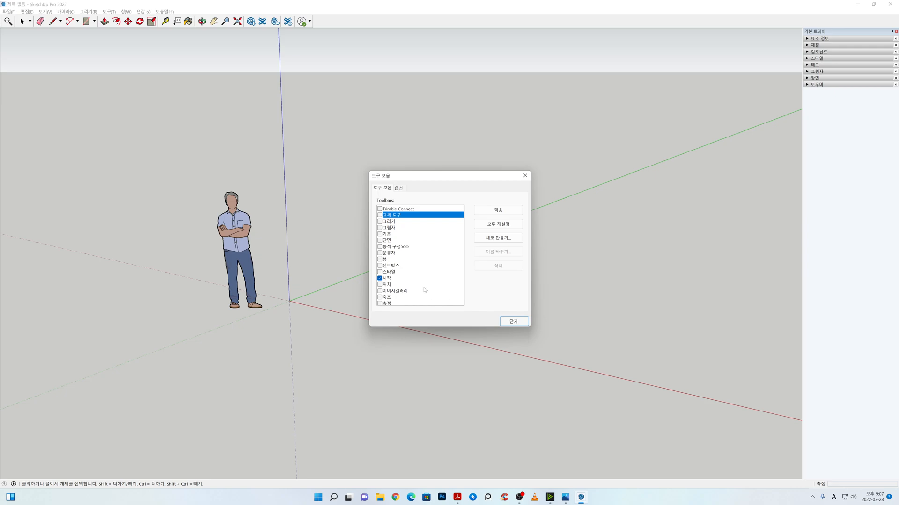
click(498, 210)
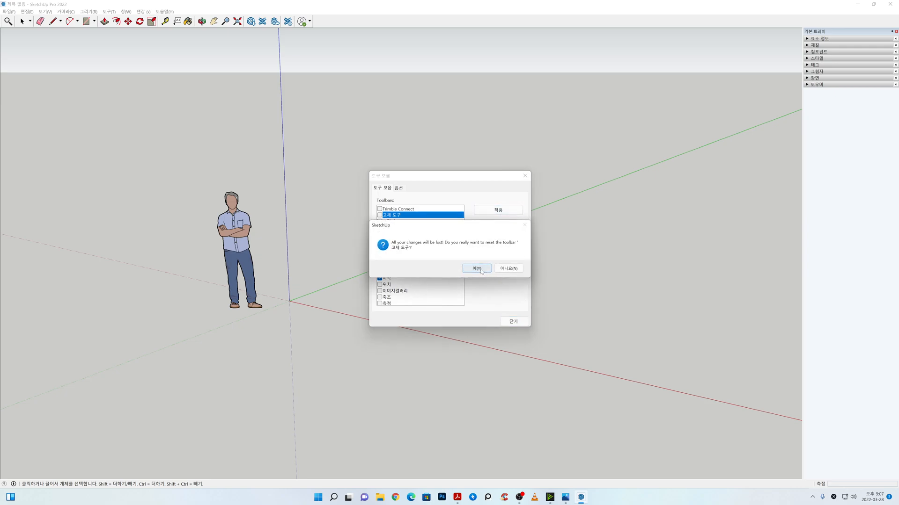
click(481, 270)
click(512, 321)
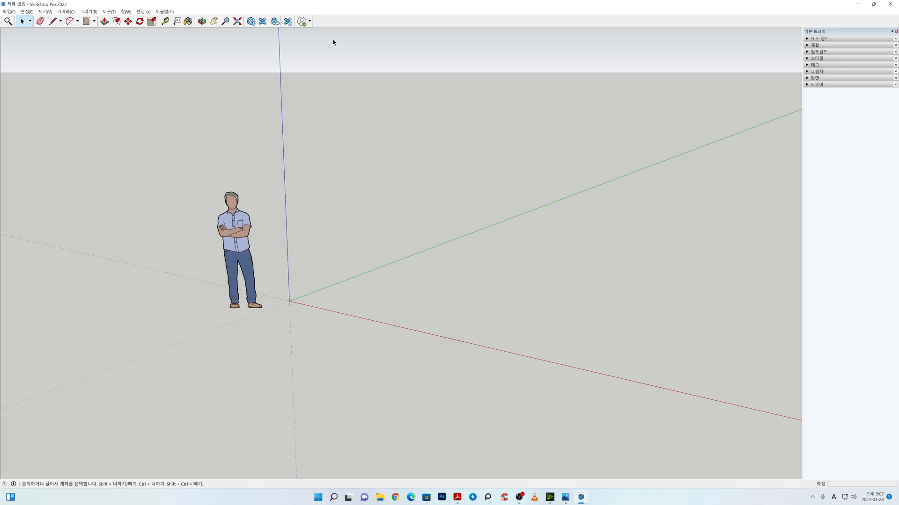
Step: Turn the 고체 도구, 단면, 뷰 and 스타일 toolbars back on and reset all toolbars
click(46, 11)
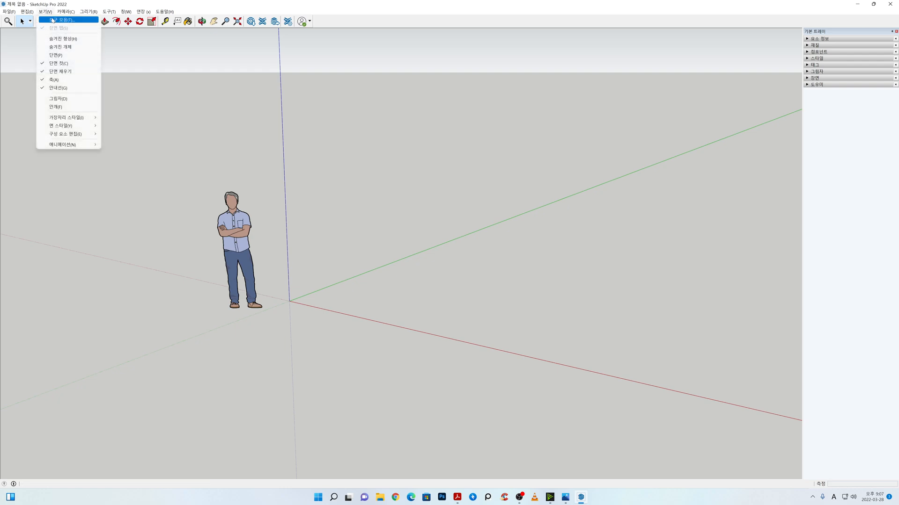
click(55, 18)
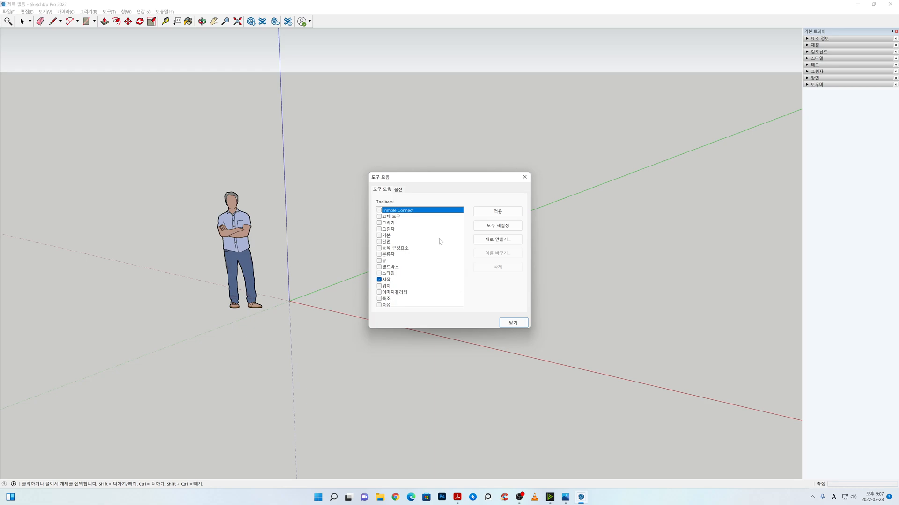
click(379, 216)
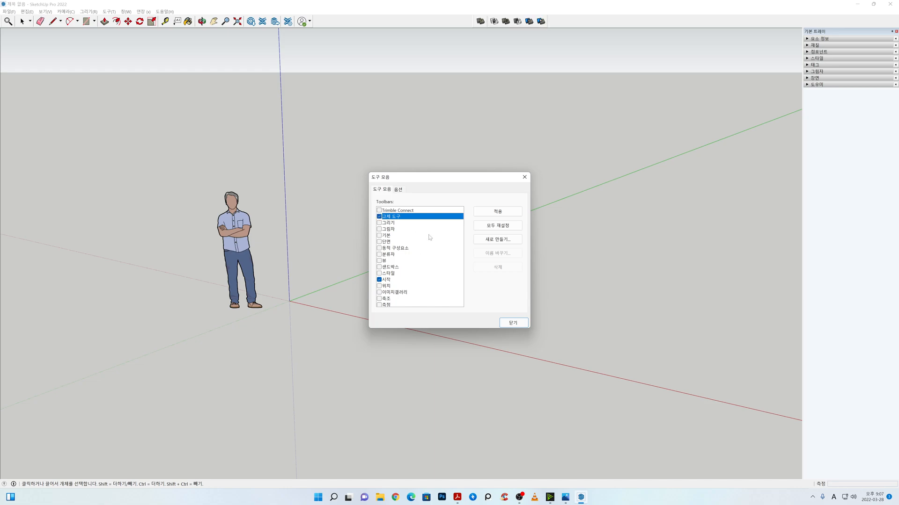
click(379, 242)
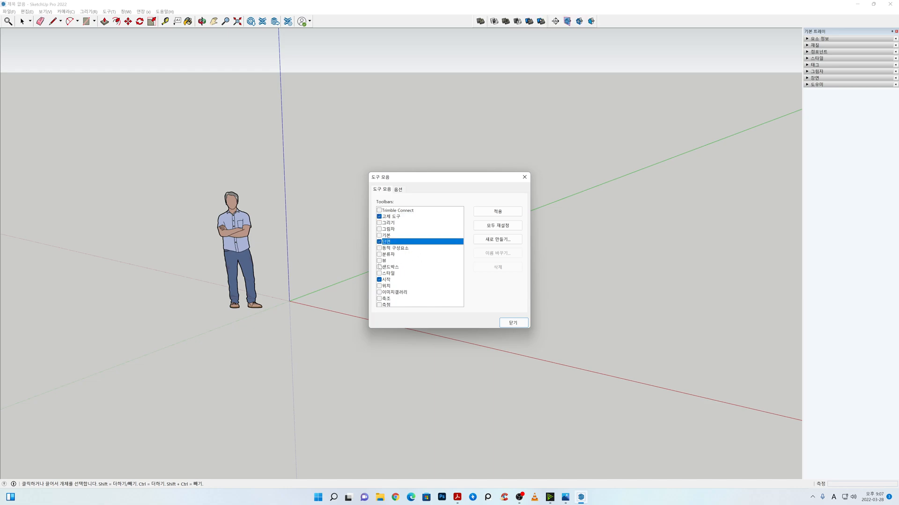
click(379, 261)
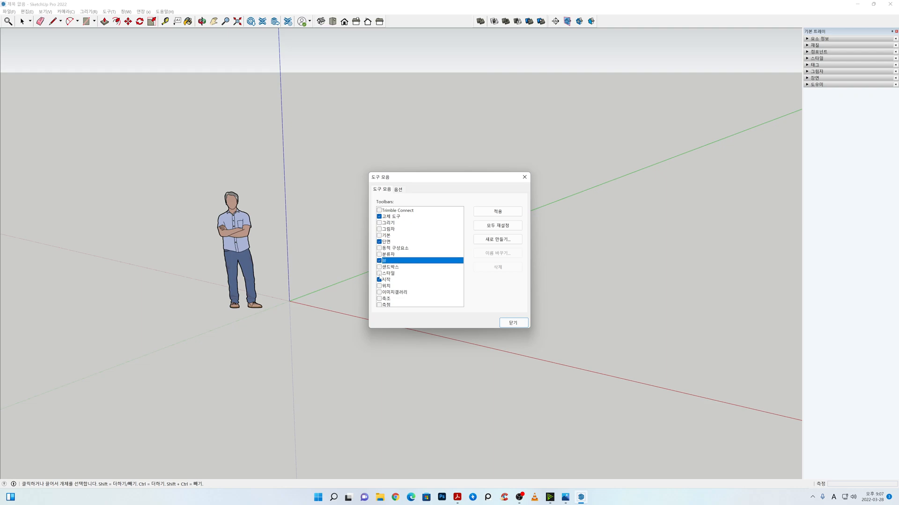
click(379, 273)
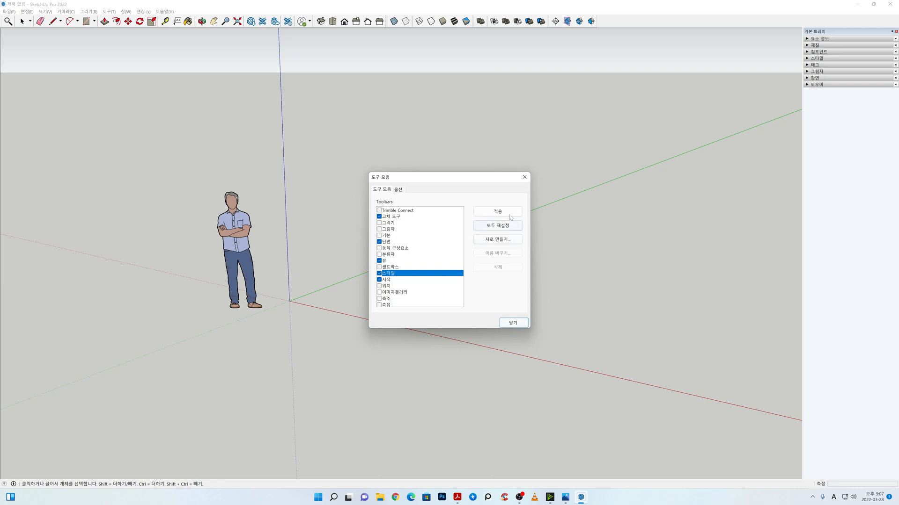
click(501, 225)
click(475, 270)
click(513, 323)
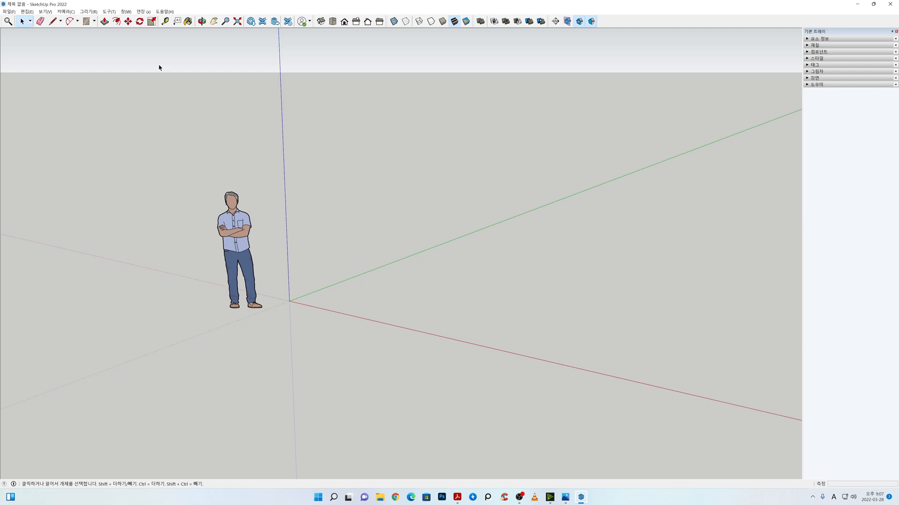
Step: Hide the 고체 도구, 단면, 뷰 and 스타일 toolbars, leaving only 시작 enabled
click(45, 12)
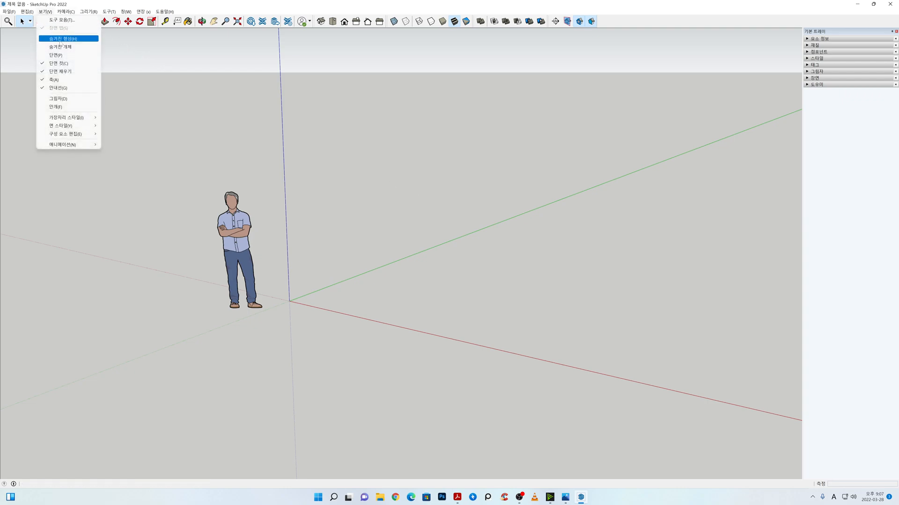
click(61, 20)
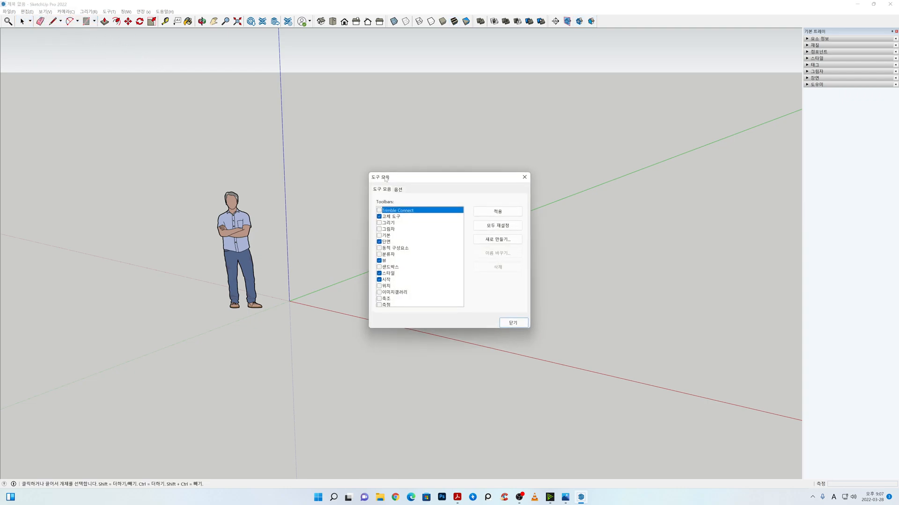
click(380, 216)
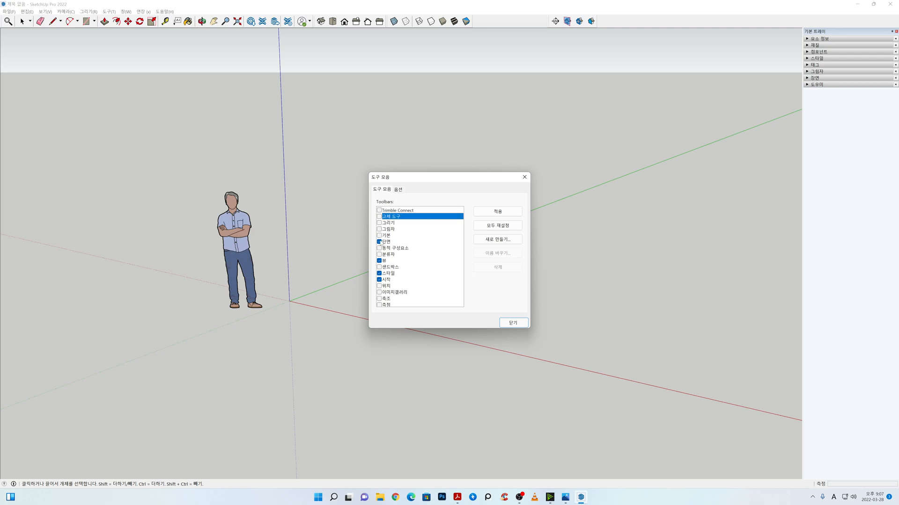
click(379, 241)
click(379, 260)
click(379, 273)
click(513, 323)
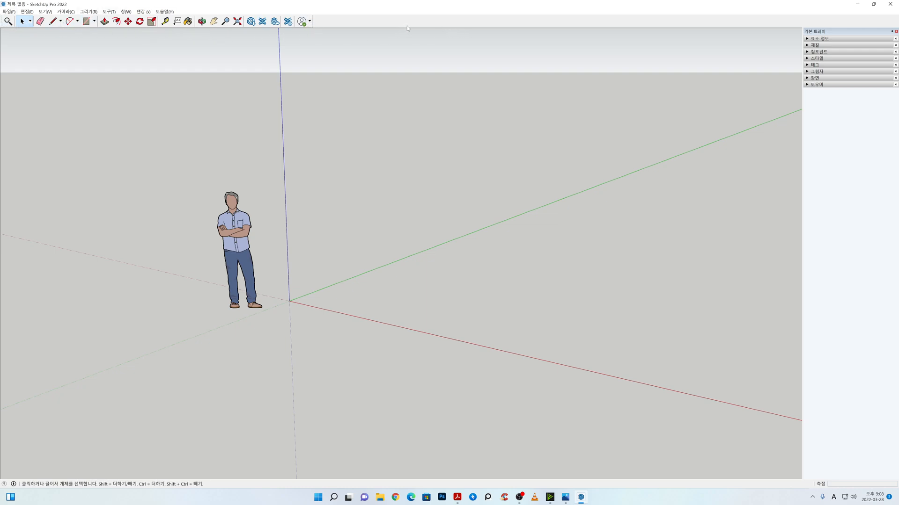
Step: Enable the 고체 도구, 단면, 뷰 and 스타일 toolbars one by one from the toolbar area's own list
right_click(554, 22)
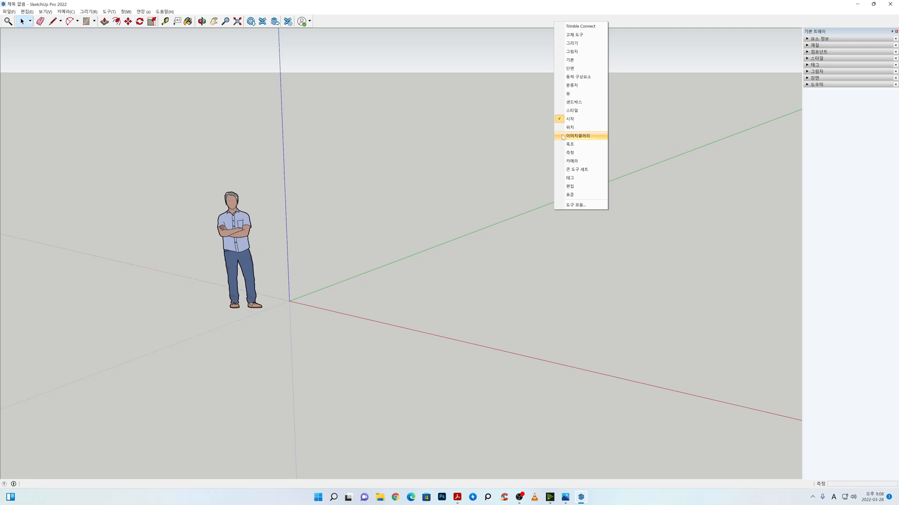
click(584, 39)
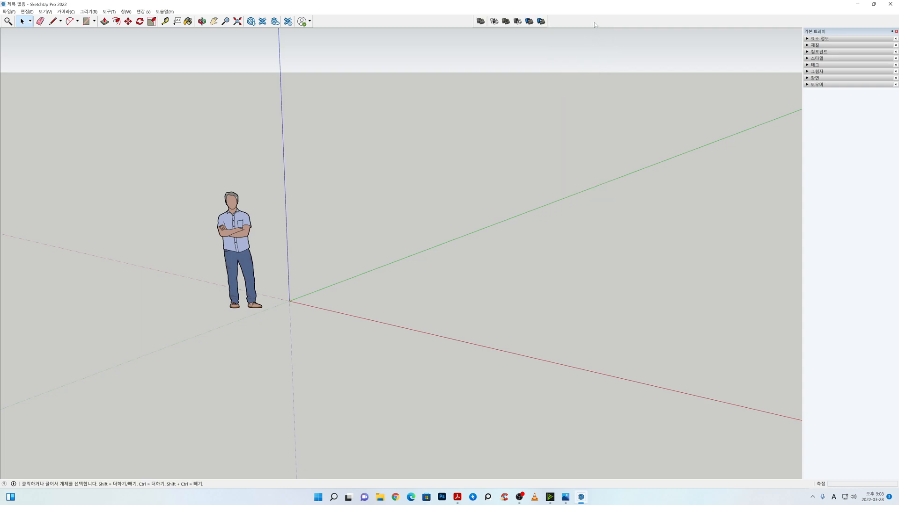
right_click(595, 25)
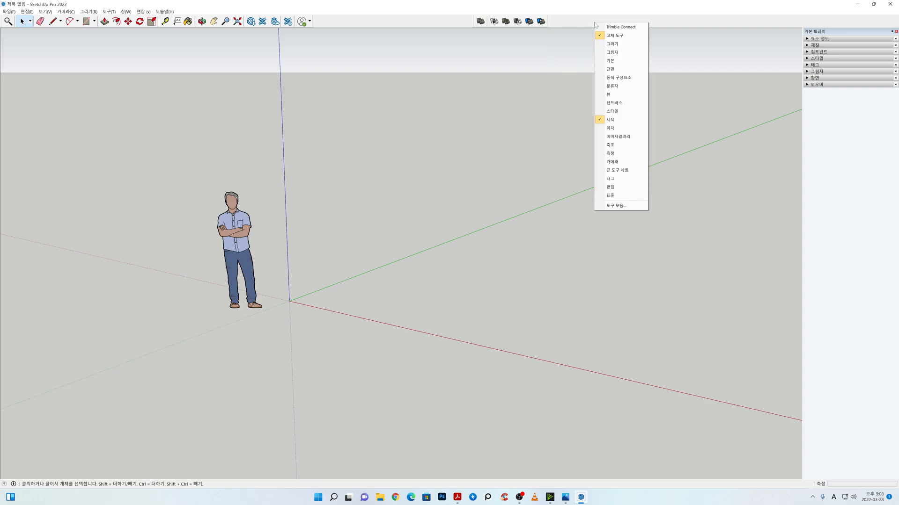
click(625, 70)
right_click(638, 22)
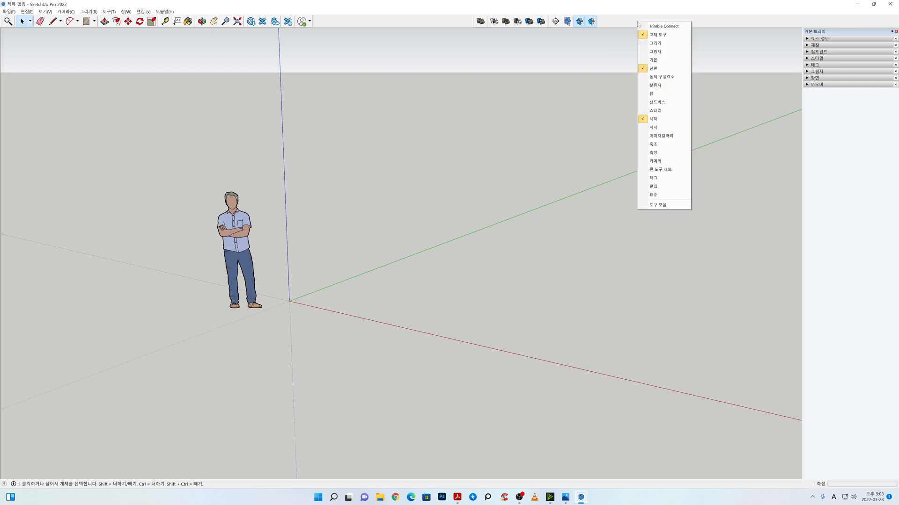
click(655, 93)
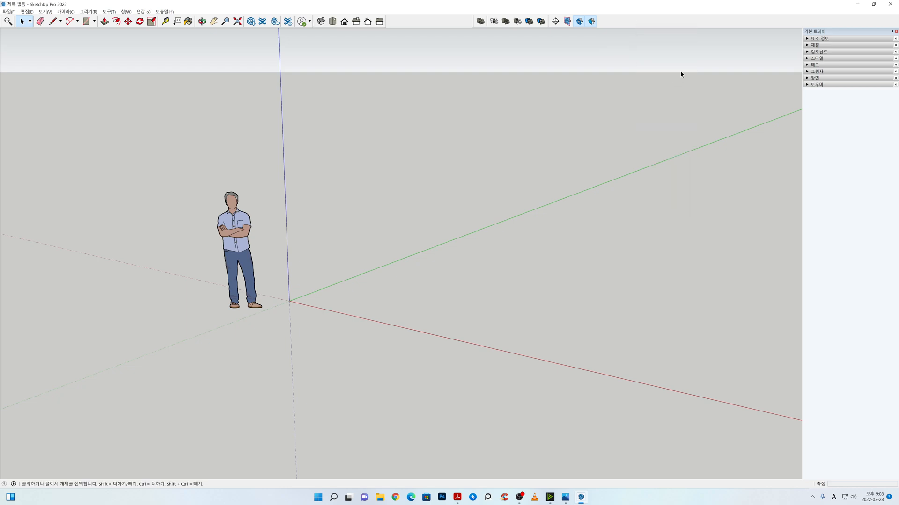
right_click(683, 25)
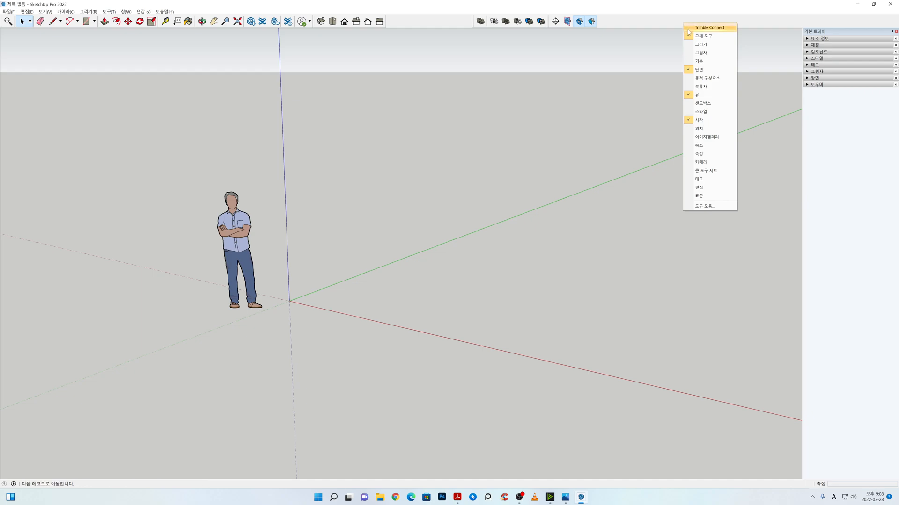
click(715, 115)
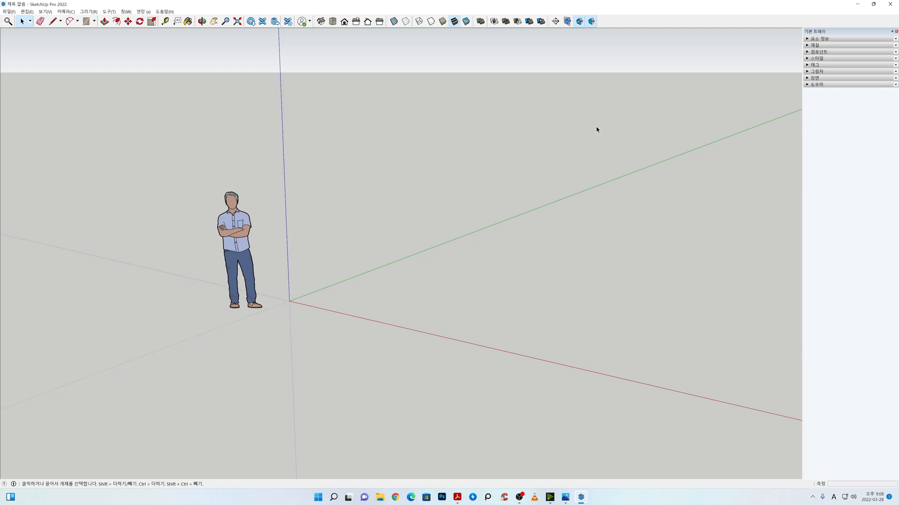
Step: Undock the 뷰, 스타일, 고체 도구 and 단면 toolbars so they float over the drawing area
drag(317, 21, 350, 134)
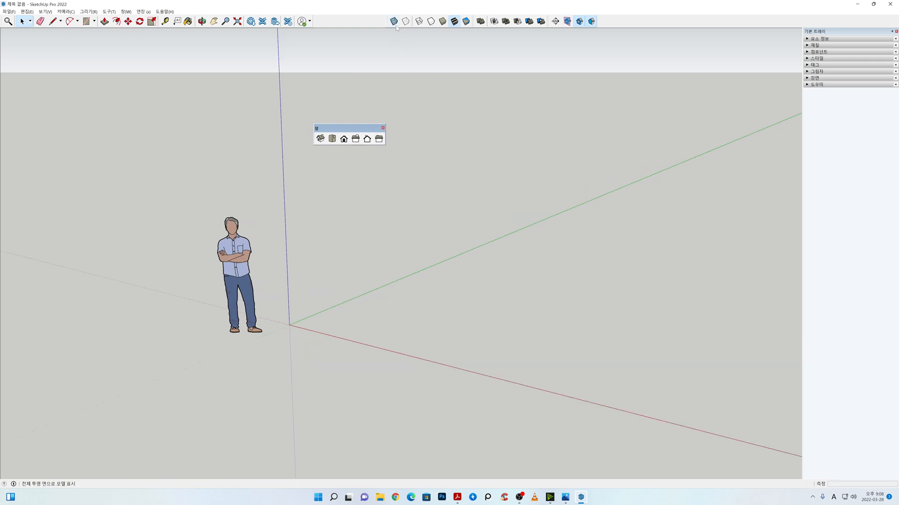
drag(387, 20, 397, 120)
drag(473, 21, 526, 114)
drag(548, 19, 515, 80)
Step: Dock the floating toolbars back into the row beside the 시작 toolbar in the order 뷰, 스타일, 고체 도구, 단면
drag(329, 129, 333, 20)
drag(416, 121, 409, 17)
drag(538, 114, 487, 15)
drag(524, 80, 560, 23)
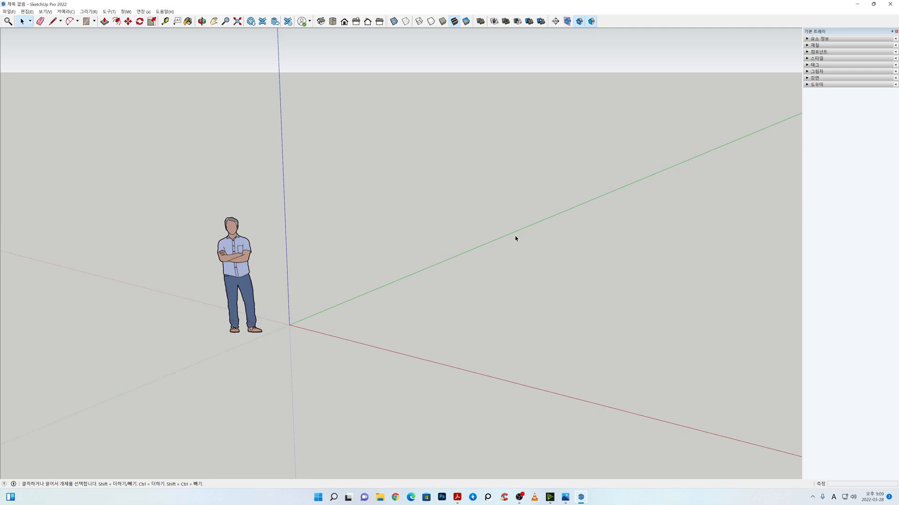
Step: Switch to Adobe Acrobat Reader and read the Tools overview on page 10 of BE스케치업.pdf
click(458, 497)
scroll(562, 347, down, 10)
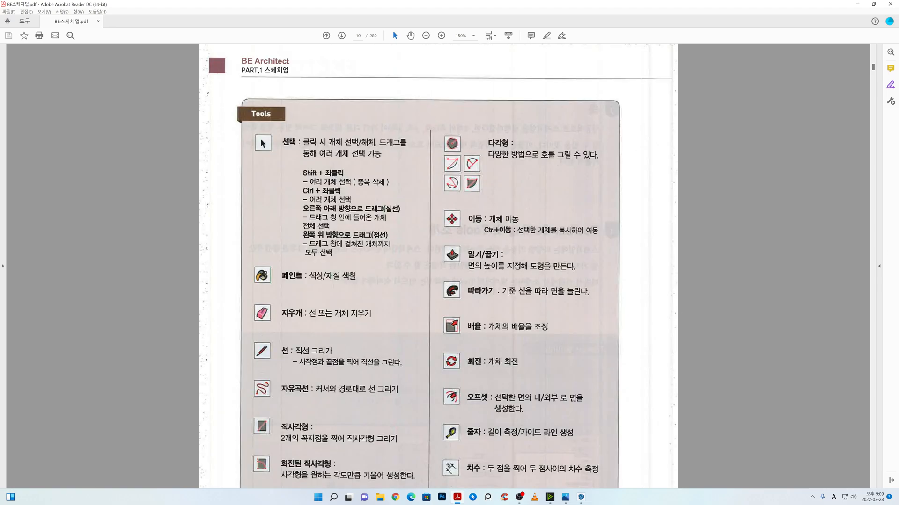
scroll(636, 382, down, 1)
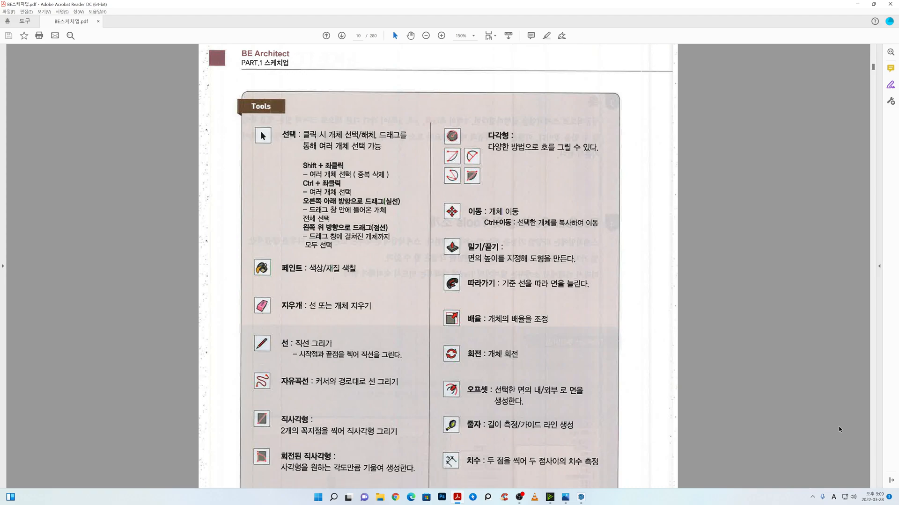
scroll(636, 381, down, 2)
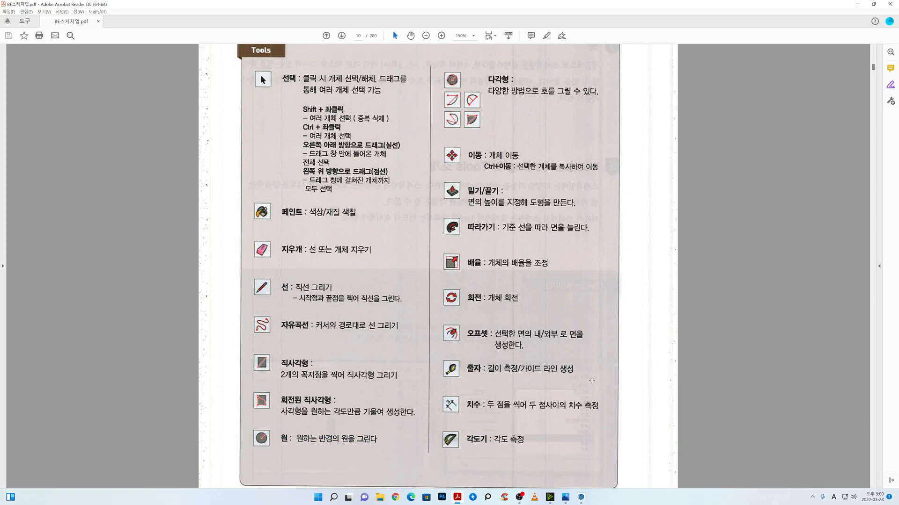
scroll(591, 381, up, 1)
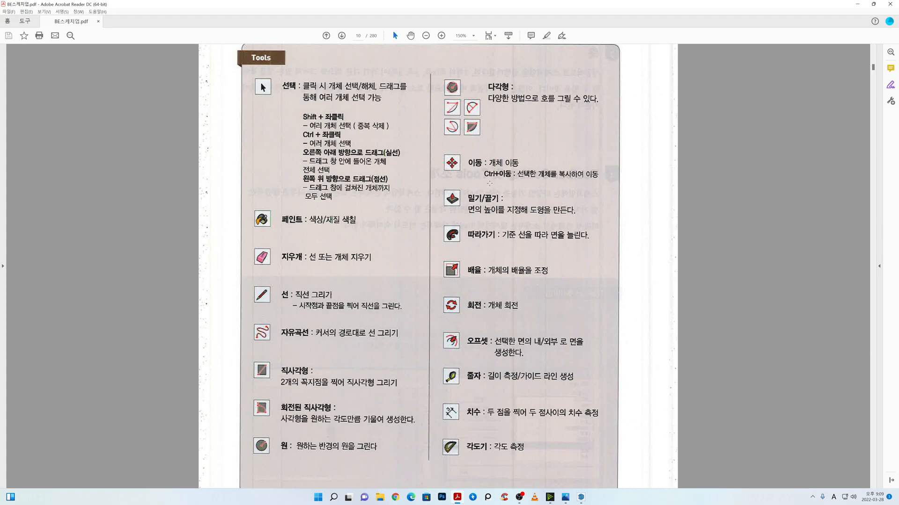
Step: Highlight the tool names 선택, 지우개, 선, 직사각형, 밀기/끌기 and 줄자 on the Tools page
drag(461, 165, 480, 160)
click(546, 35)
drag(280, 86, 300, 86)
drag(279, 260, 308, 258)
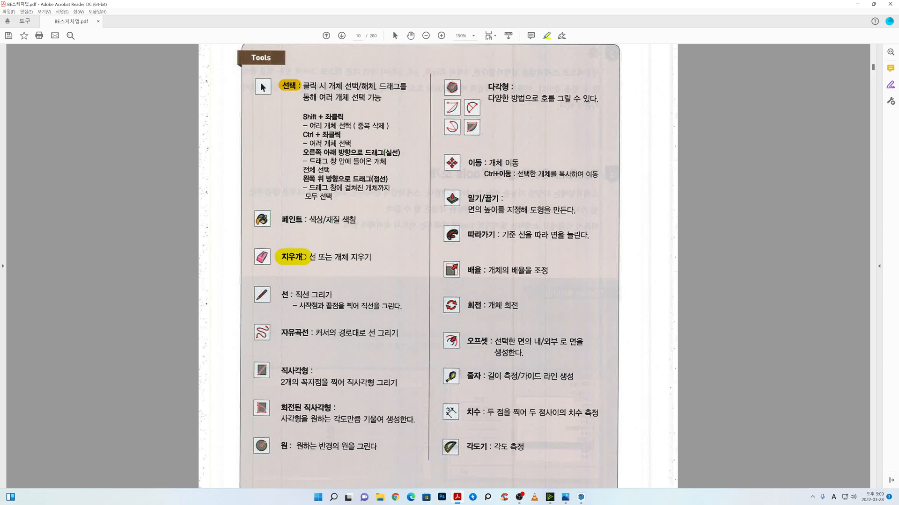
drag(281, 294, 293, 295)
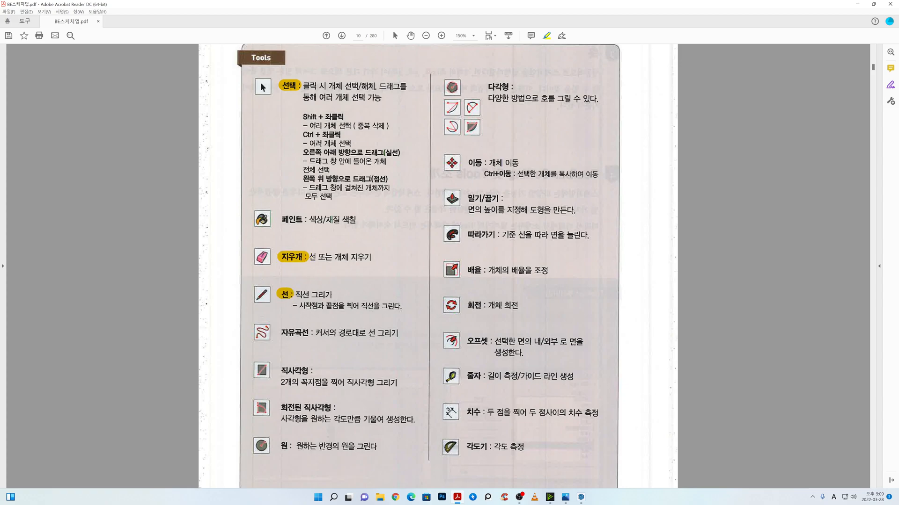
drag(281, 371, 312, 371)
drag(468, 198, 500, 198)
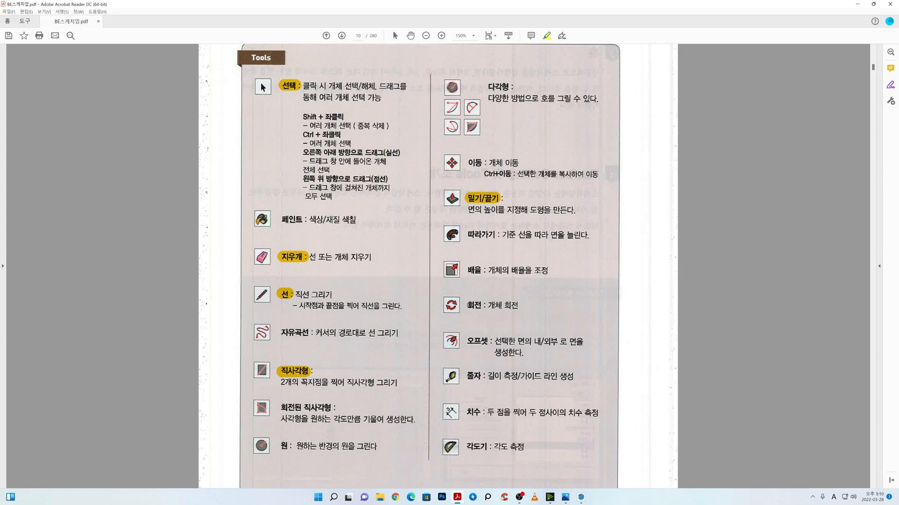
drag(465, 376, 482, 377)
Step: Highlight the key description phrases 지우기, 직선 그리기, 2개의 꼭지점, 면의 높이를 지정해 도형 and 길이 측정/가이드 라인 생성
drag(353, 256, 368, 257)
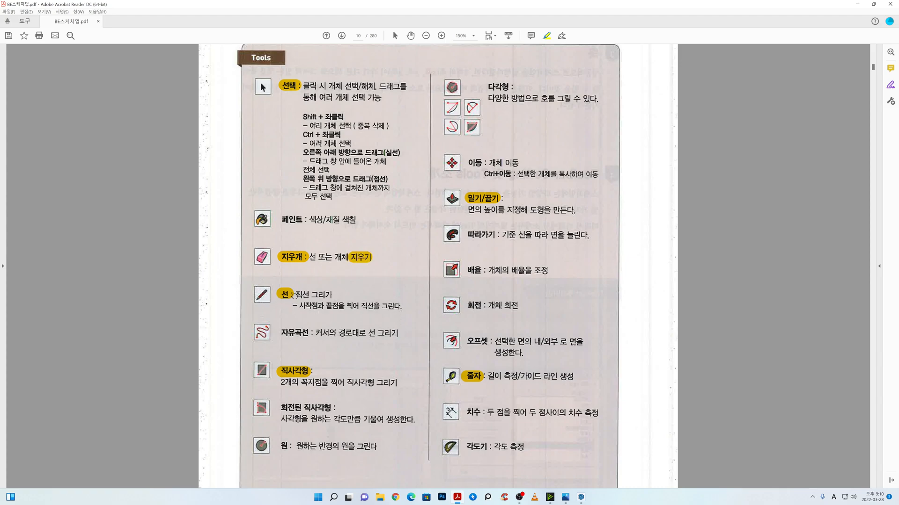
drag(296, 295, 334, 295)
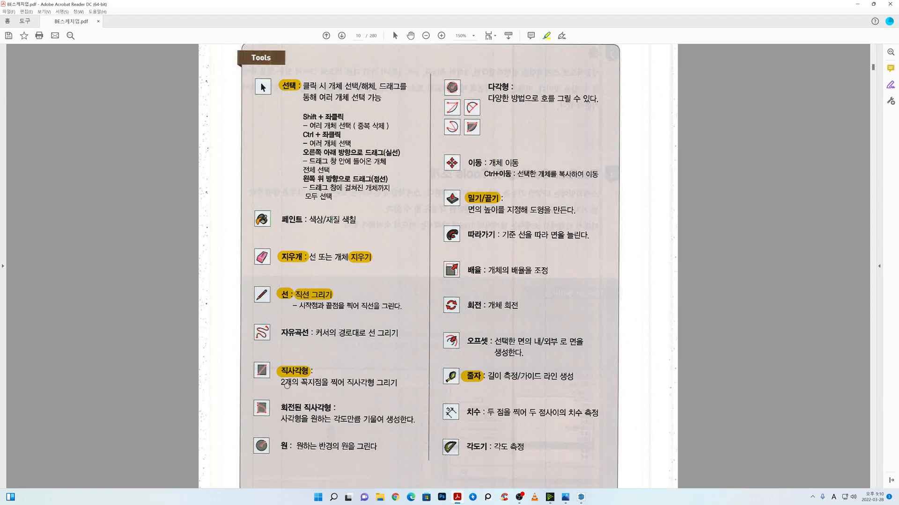
drag(277, 383, 321, 383)
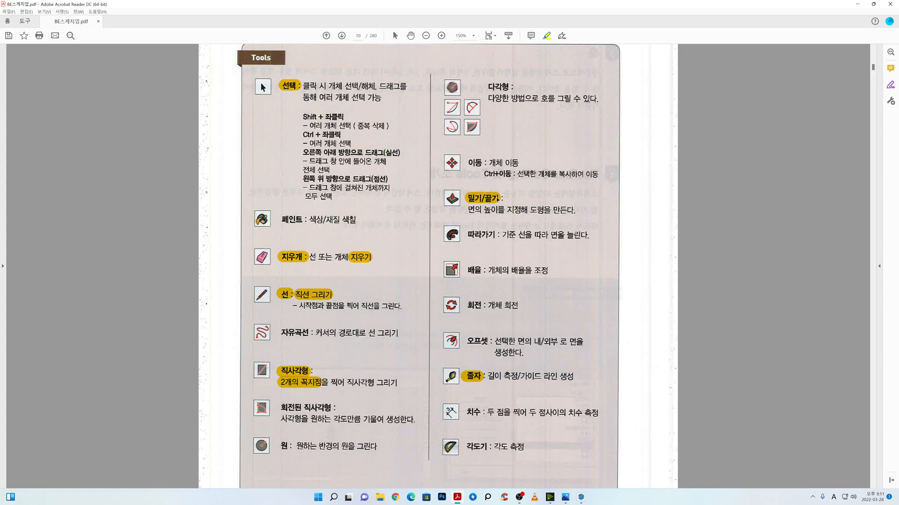
drag(467, 210, 543, 212)
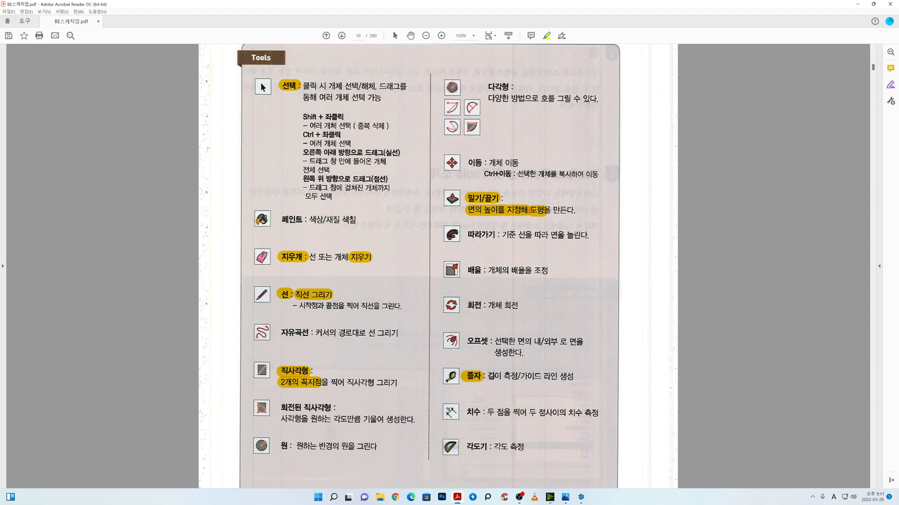
drag(489, 375, 574, 377)
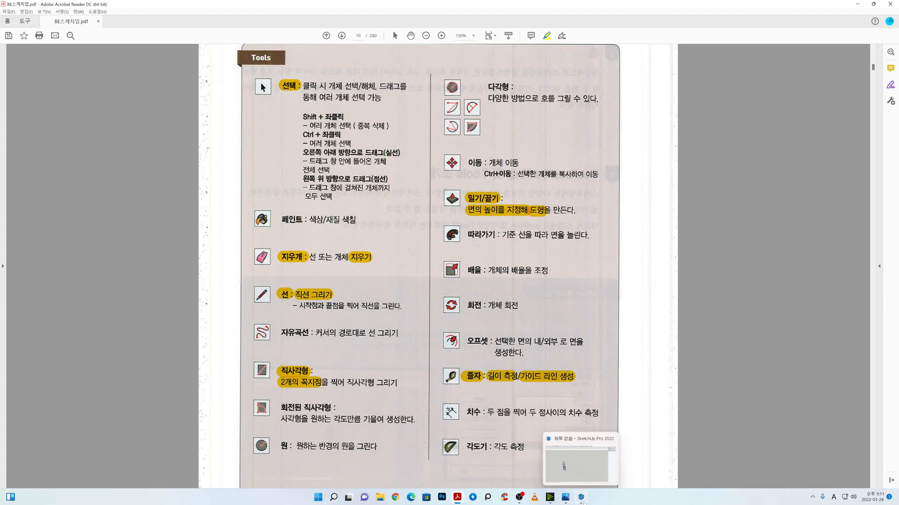
Step: Switch to the Mass Modeling B.jpg drawing in Photos and arrange it side by side with SketchUp Pro 2022
click(581, 498)
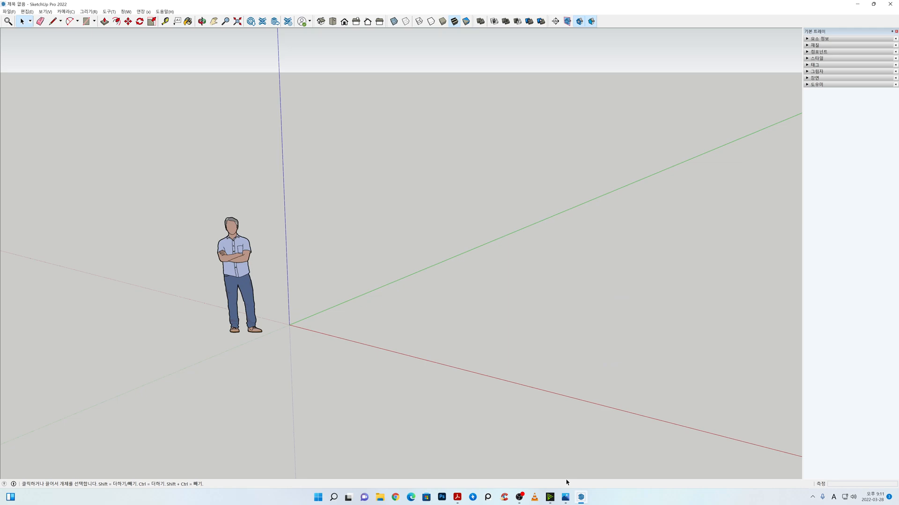
mouse_move(581, 497)
click(568, 496)
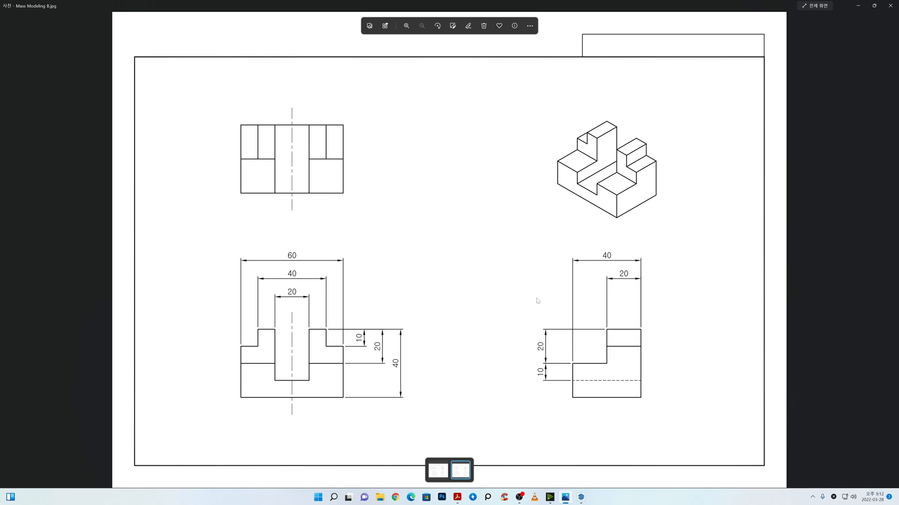
key(super+Left)
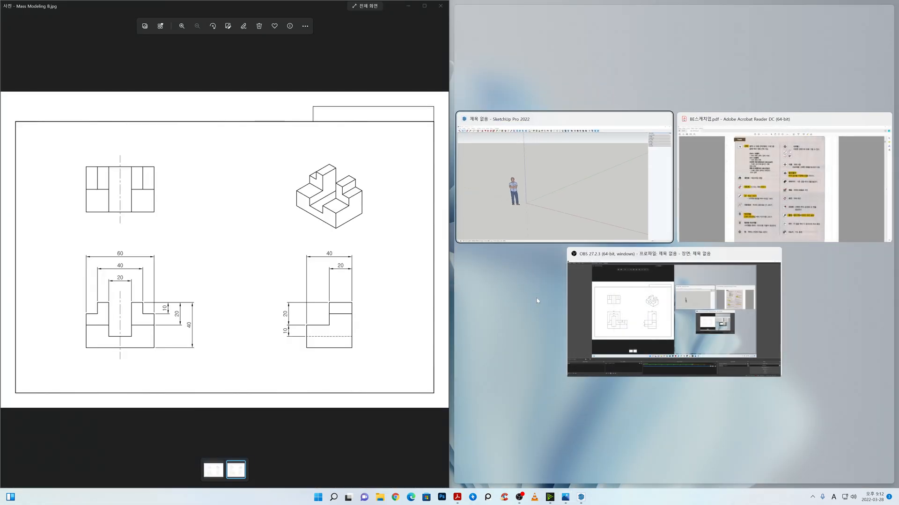
click(619, 210)
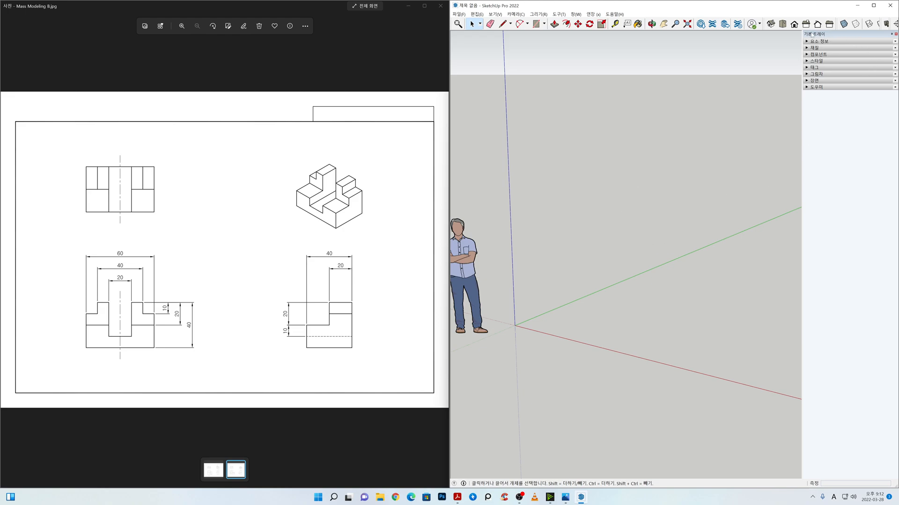
Step: Hide the 기본 트레이, show it again, and hide it once more to enlarge the drawing area
click(895, 34)
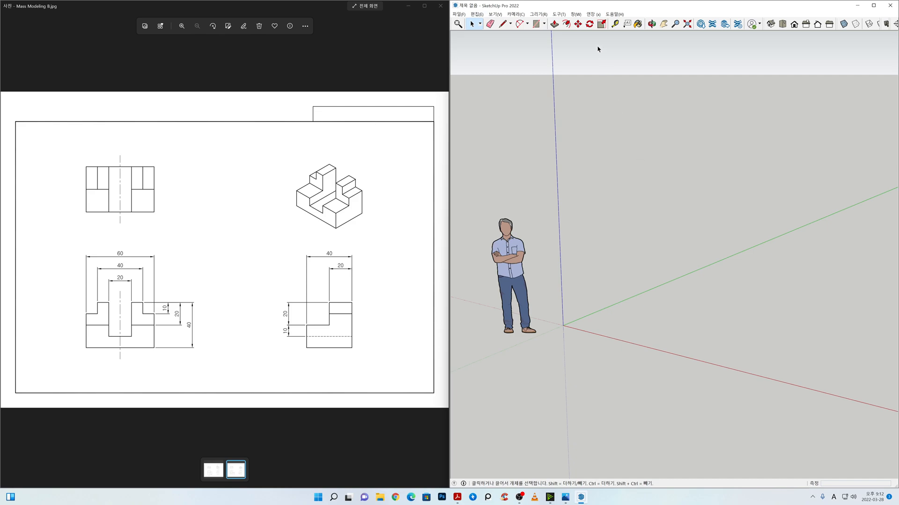
click(575, 14)
mouse_move(586, 24)
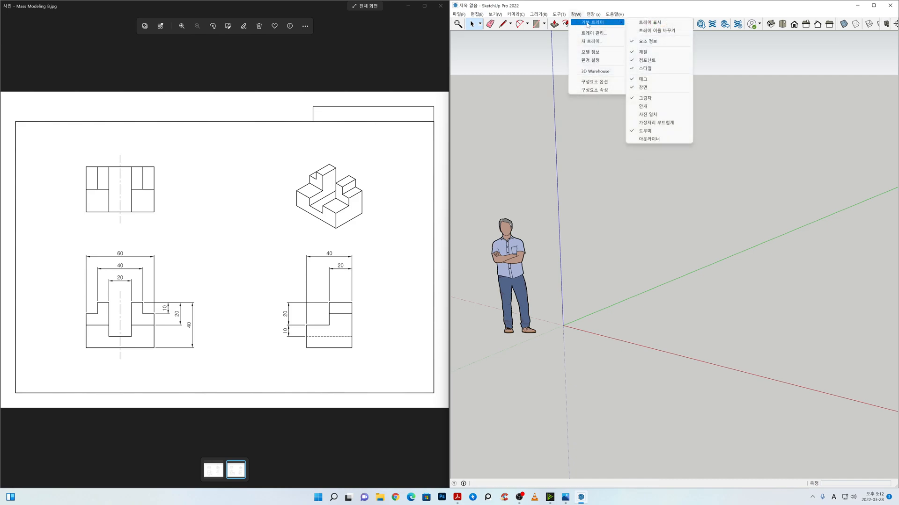
click(642, 23)
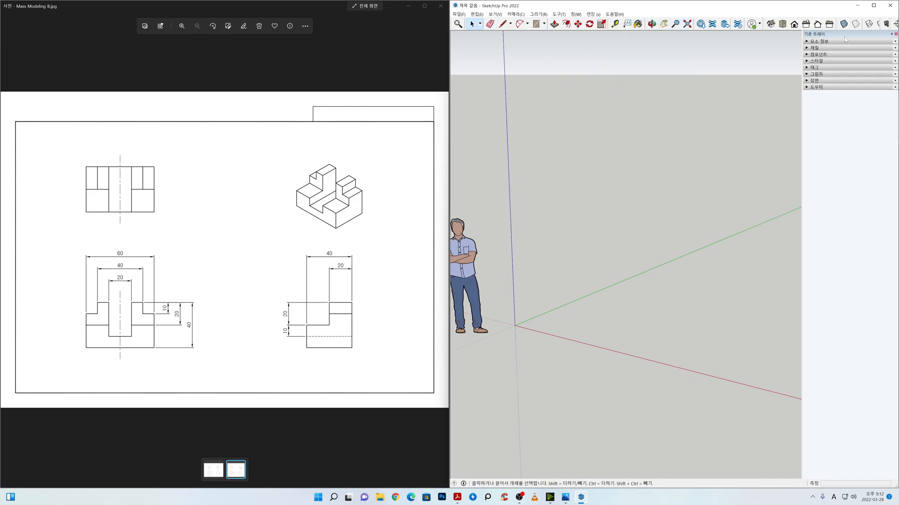
click(895, 34)
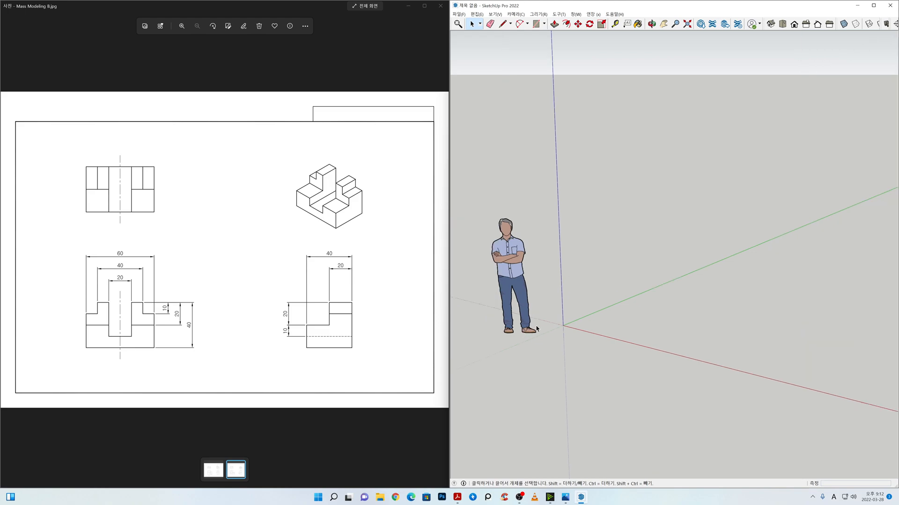
Step: Delete the standing human figure beside the model origin
middle_drag(565, 359, 566, 314)
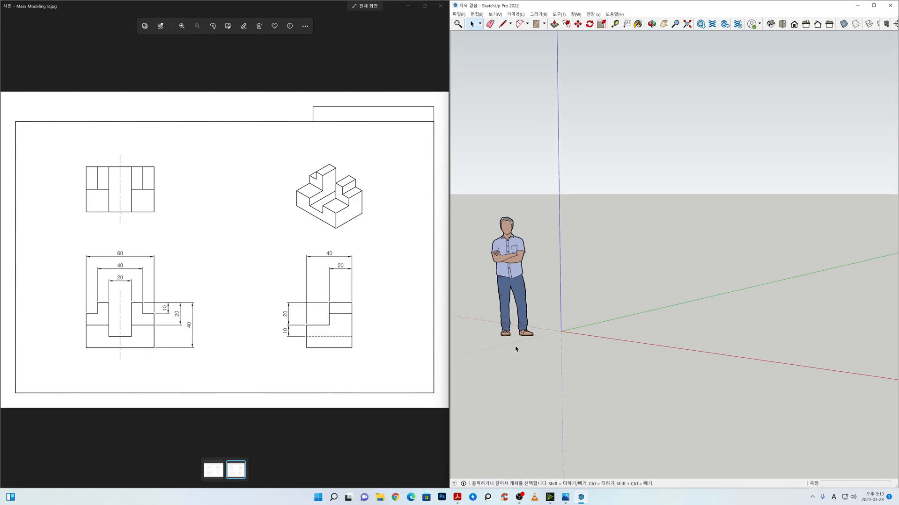
mouse_move(530, 317)
middle_down()
mouse_move(666, 345)
mouse_move(525, 335)
mouse_move(649, 327)
mouse_move(660, 305)
mouse_move(602, 331)
mouse_move(546, 312)
middle_up()
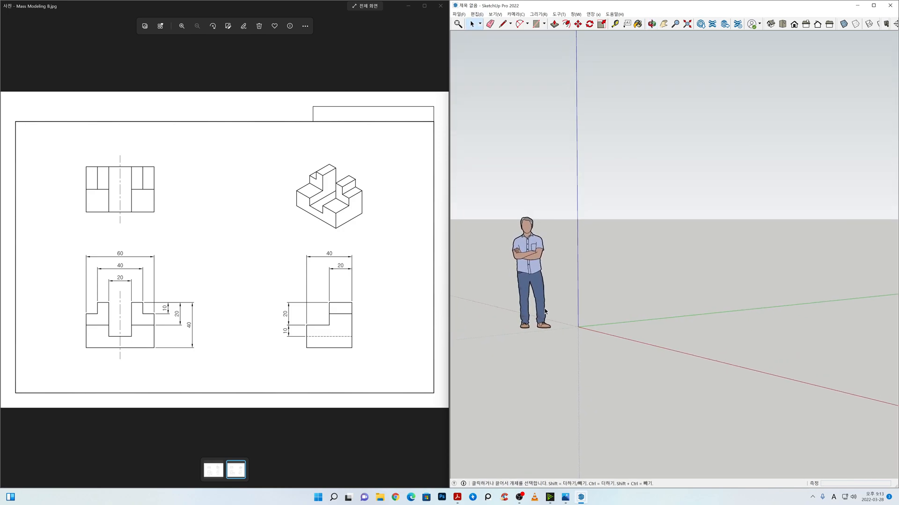
click(541, 309)
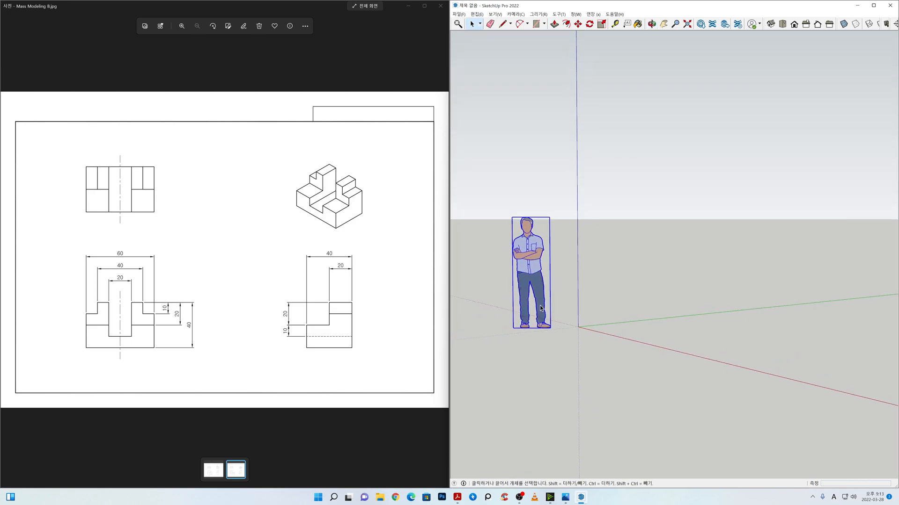
key(Delete)
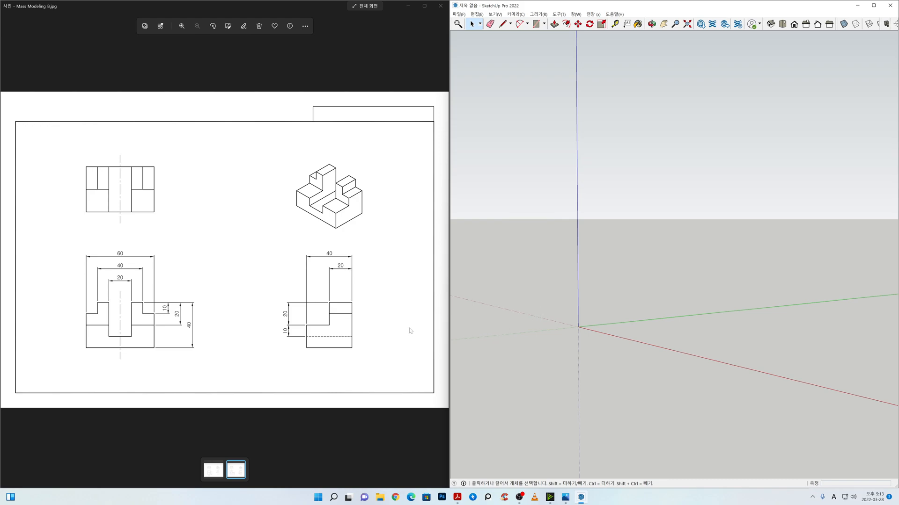
Step: Examine the dimensions in Mass Modeling B.jpg and bring up the Mass Modeling A.jpg drawing
scroll(181, 309, up, 1)
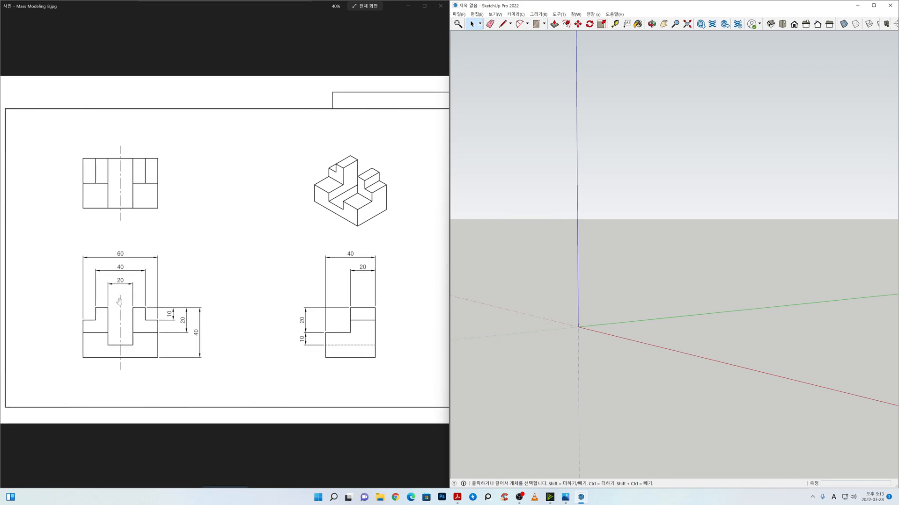
drag(287, 315, 279, 310)
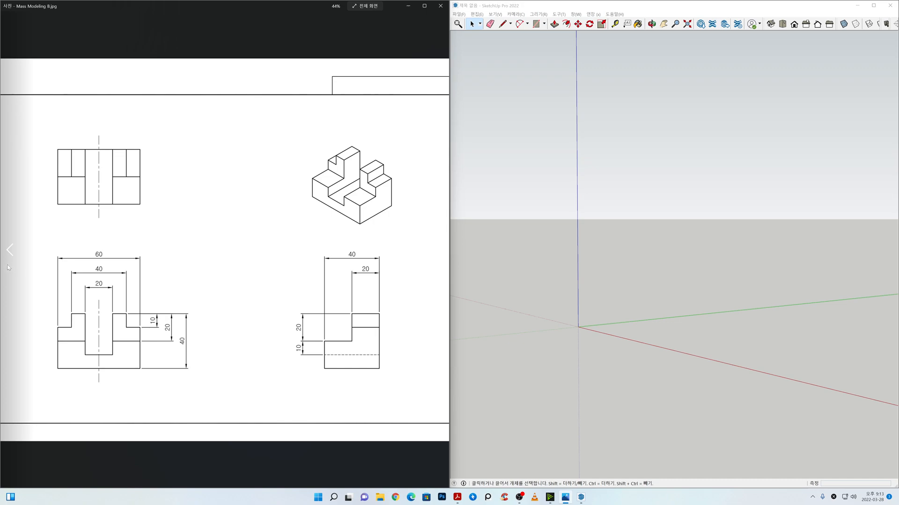
click(11, 257)
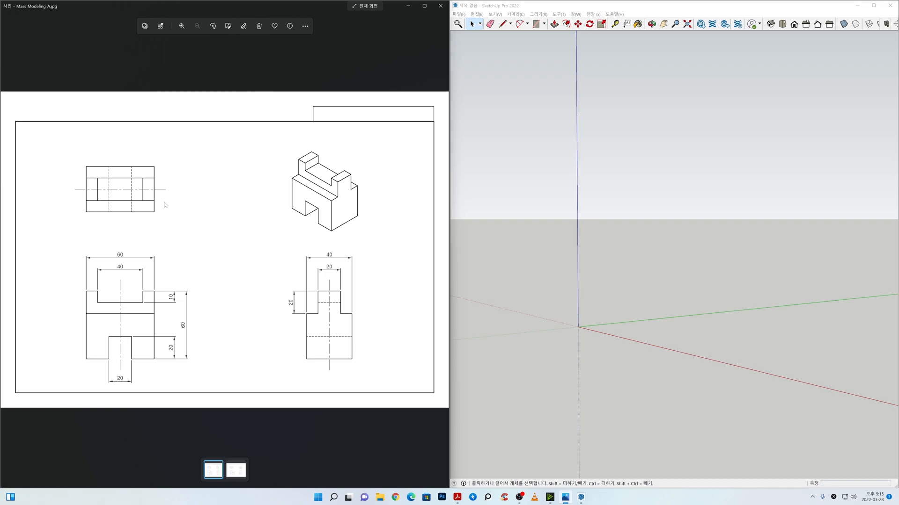
Step: Draw a 60 by 40 mm rectangle on the ground plane between the red and green axes
middle_drag(639, 290, 632, 327)
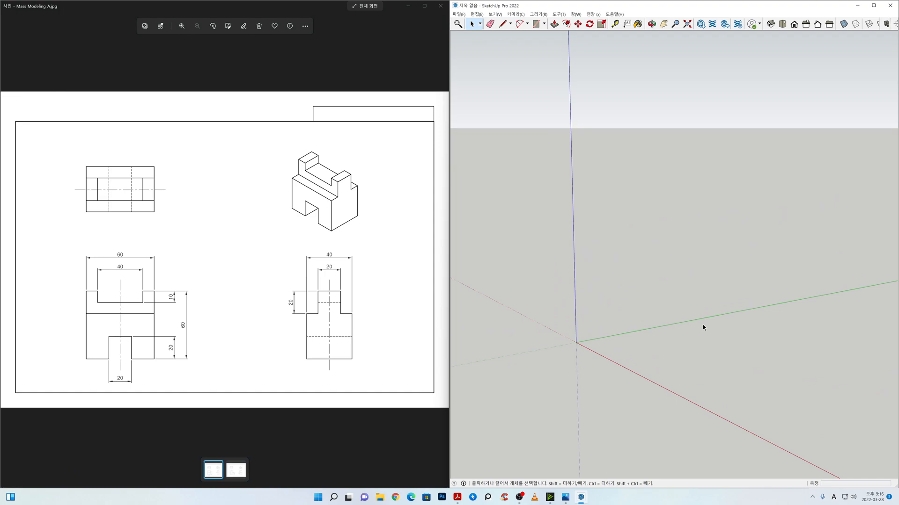
mouse_move(747, 297)
shift+middle_down()
mouse_move(602, 273)
mouse_move(585, 359)
mouse_move(656, 361)
mouse_move(710, 379)
mouse_move(680, 350)
shift+middle_up()
drag(679, 350, 660, 352)
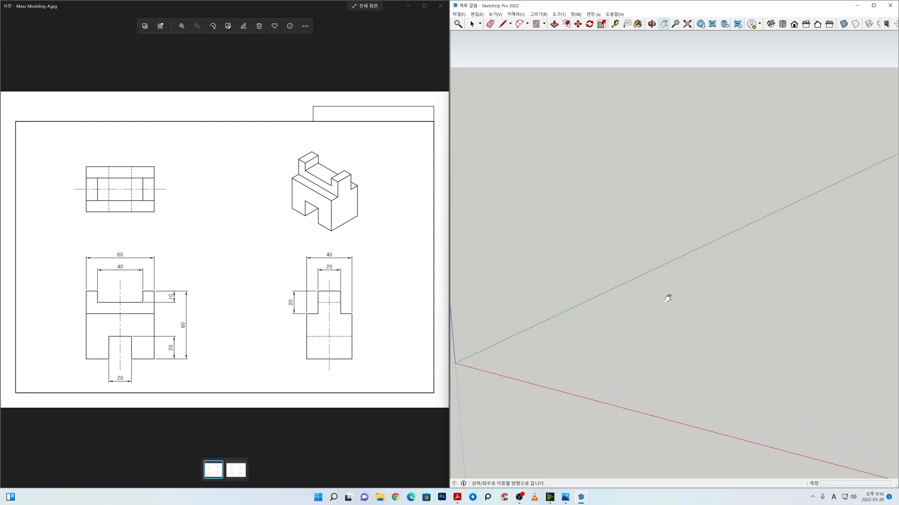
click(537, 24)
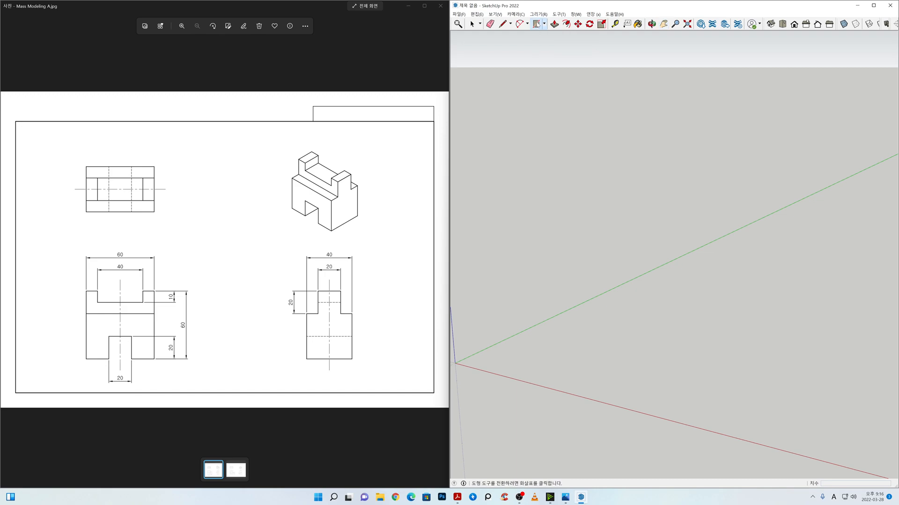
click(611, 342)
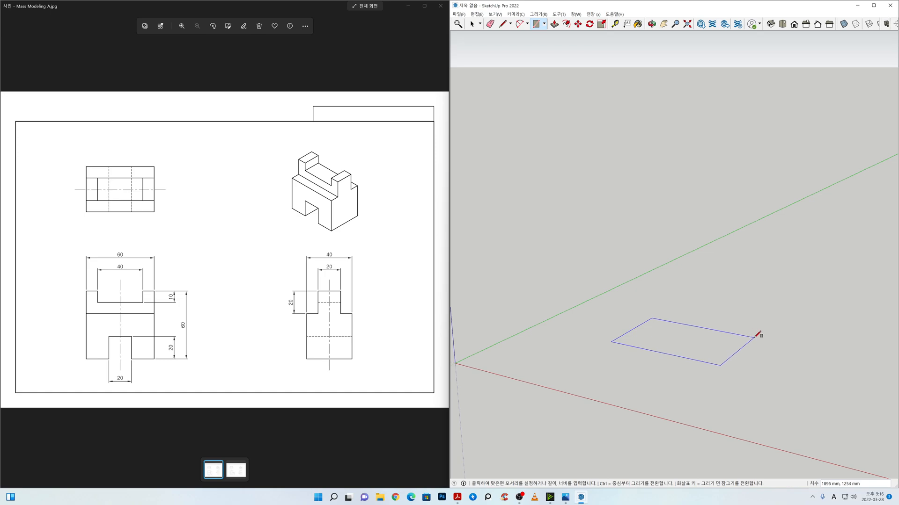
click(755, 336)
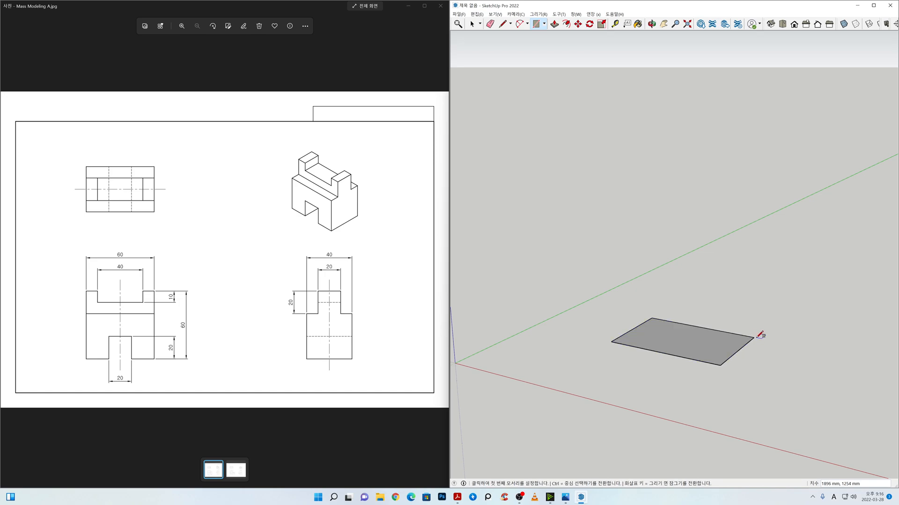
text(60,40)
key(Return)
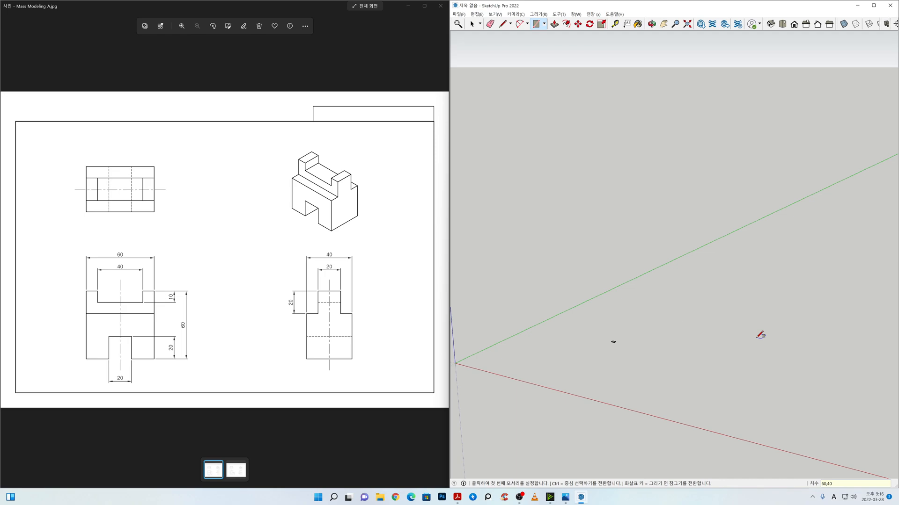
Step: Push/Pull the 60 by 40 mm rectangle upward into a block 60 mm high
key(space)
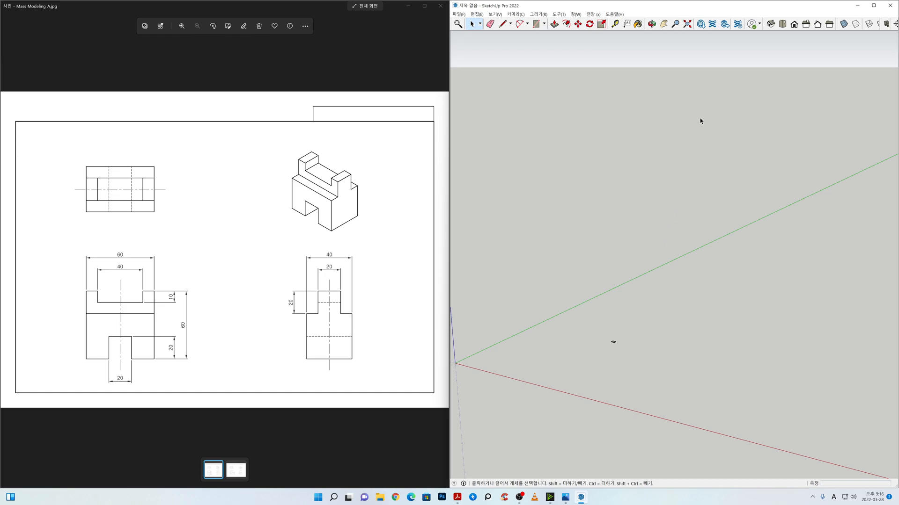
click(689, 26)
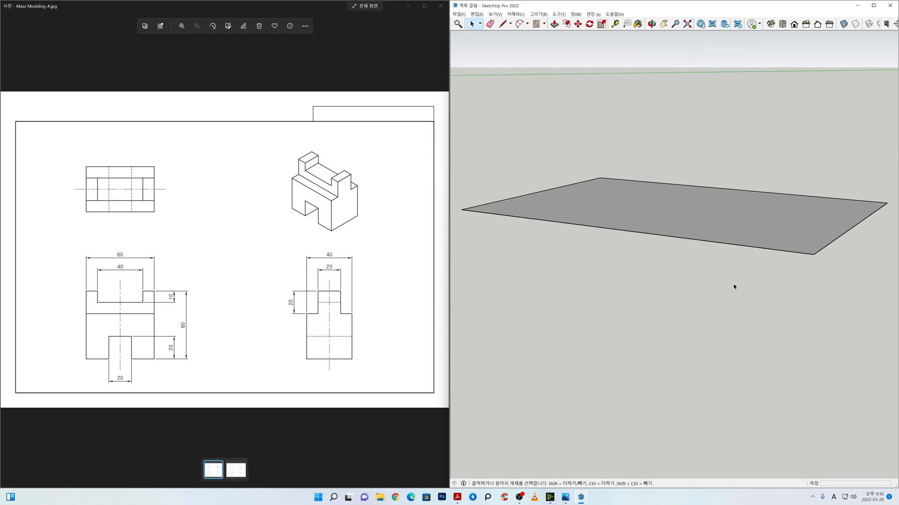
mouse_move(728, 285)
middle_down()
mouse_move(716, 297)
mouse_move(697, 366)
mouse_move(700, 306)
middle_up()
shift+middle_drag(706, 242, 704, 298)
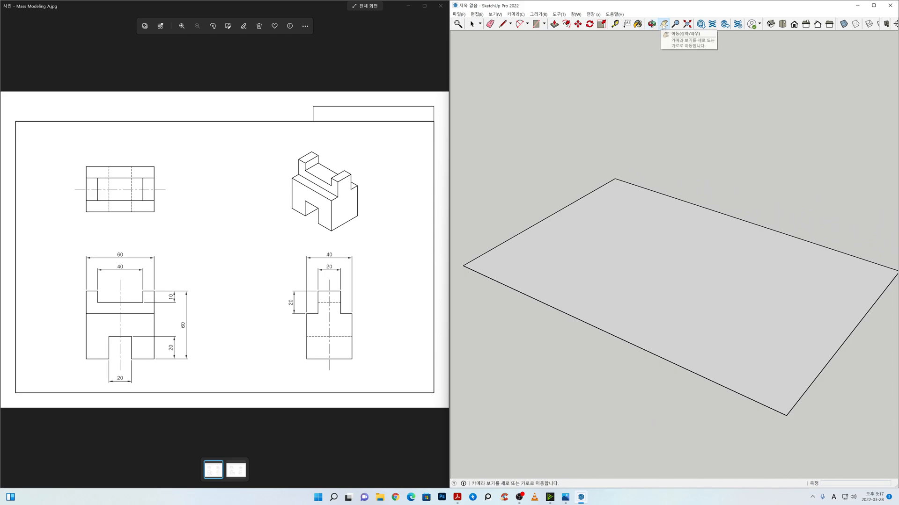
click(651, 24)
drag(682, 337, 701, 338)
mouse_move(702, 338)
middle_down()
mouse_move(876, 307)
mouse_move(683, 337)
middle_up()
scroll(683, 338, down, 1)
scroll(683, 338, down, 2)
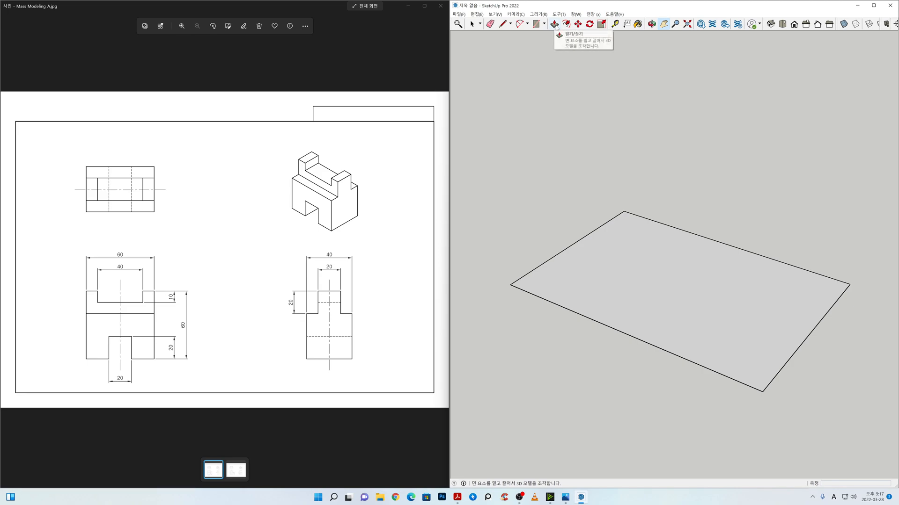
click(554, 24)
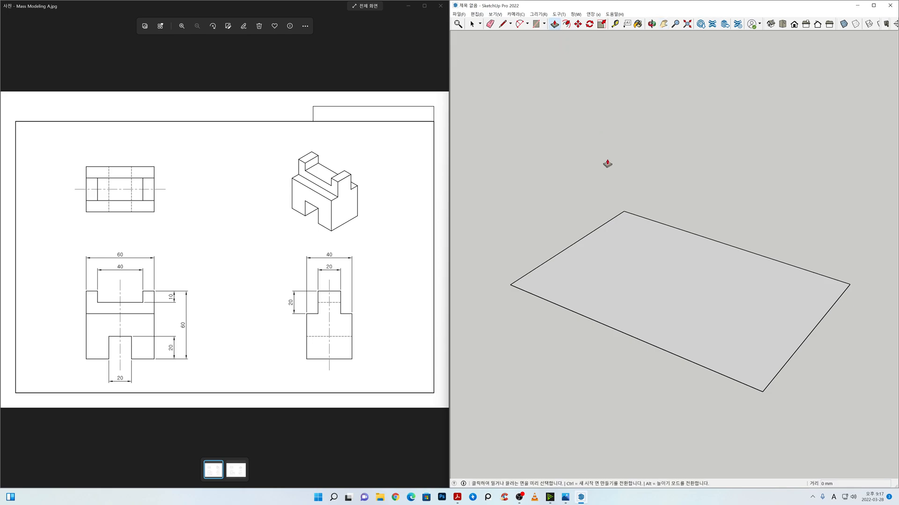
click(684, 319)
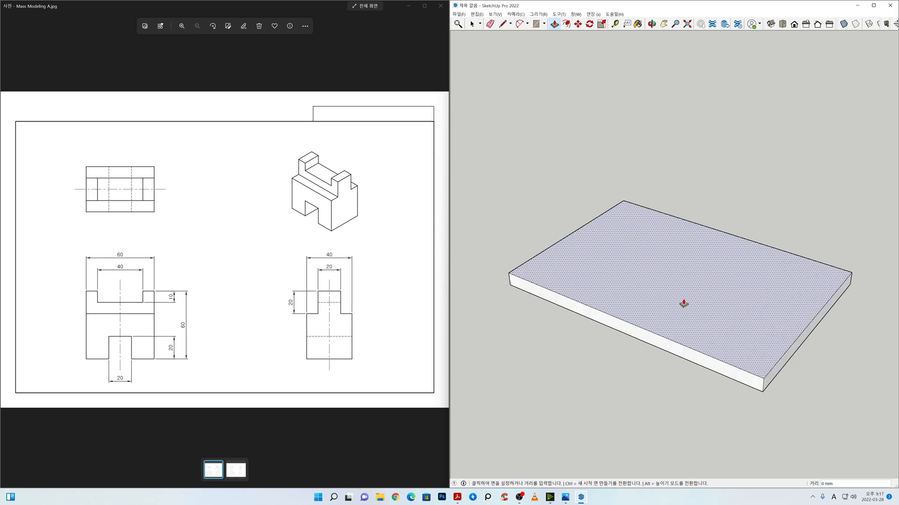
click(684, 214)
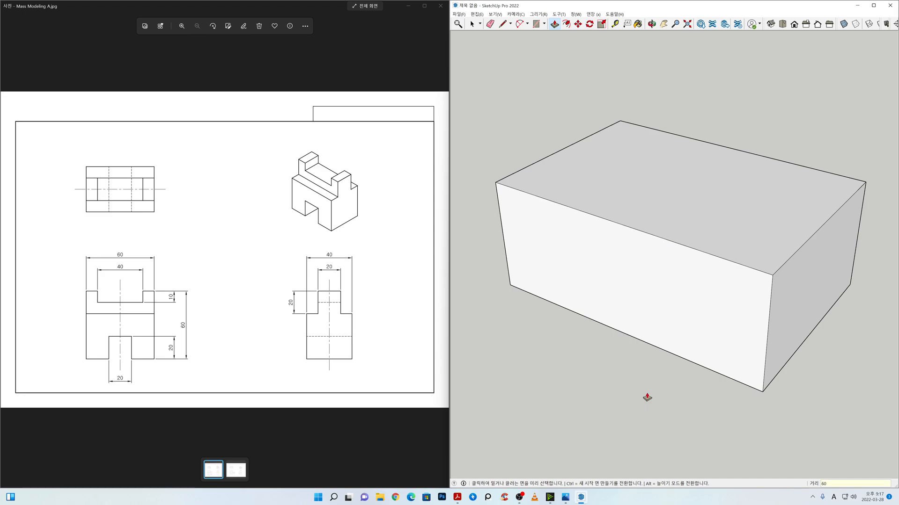
key(Return)
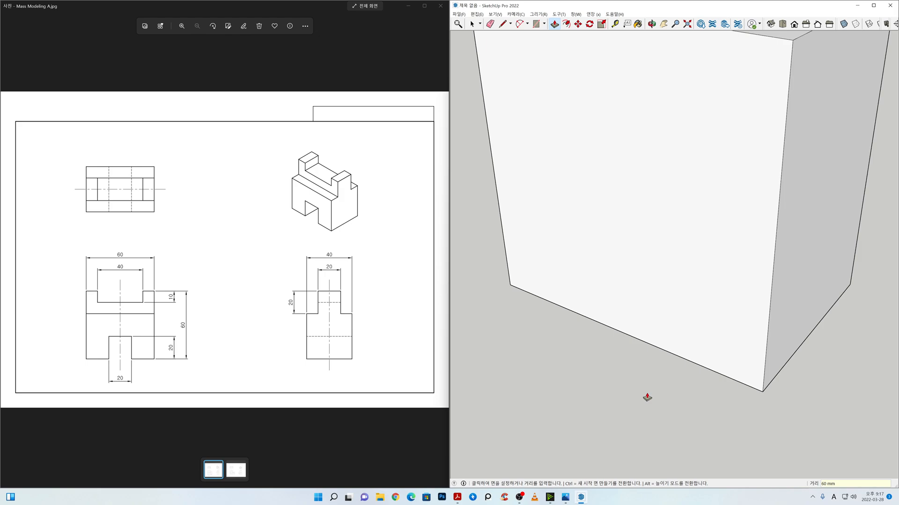
Step: Fit the block in view and try the Tape Measure from its lower front corner
key(space)
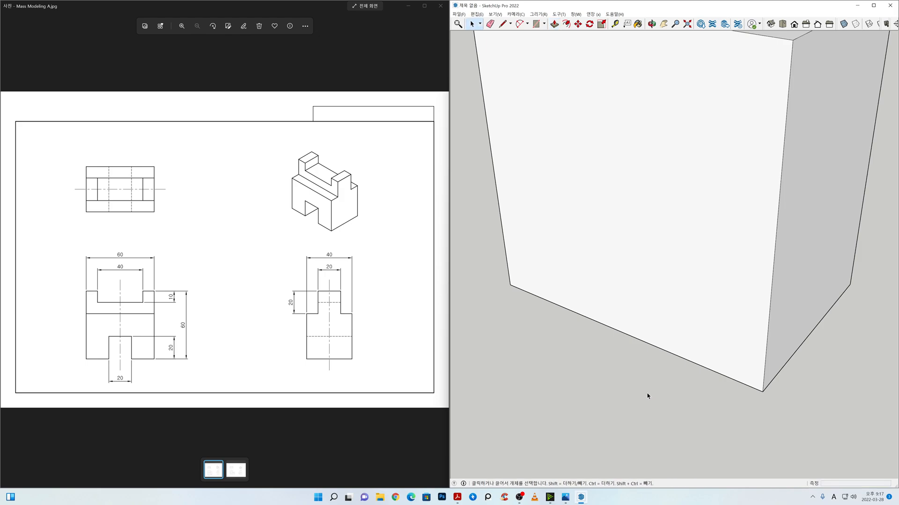
click(687, 24)
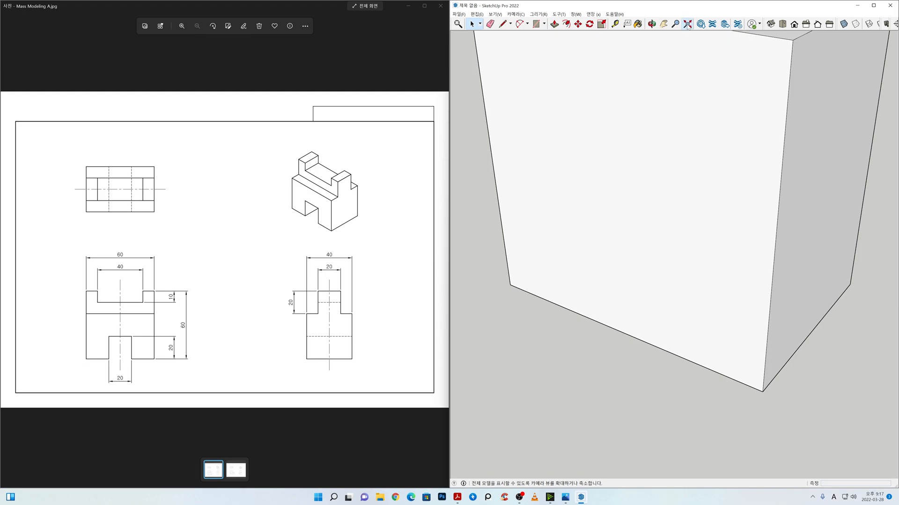
scroll(663, 302, down, 2)
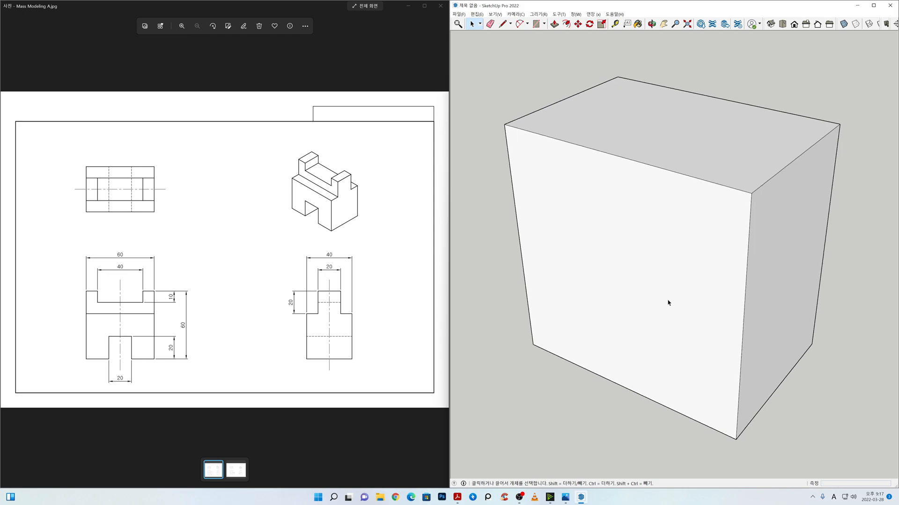
mouse_move(678, 263)
middle_down()
mouse_move(681, 285)
mouse_move(686, 224)
mouse_move(577, 202)
mouse_move(517, 220)
mouse_move(662, 271)
middle_up()
scroll(663, 271, down, 2)
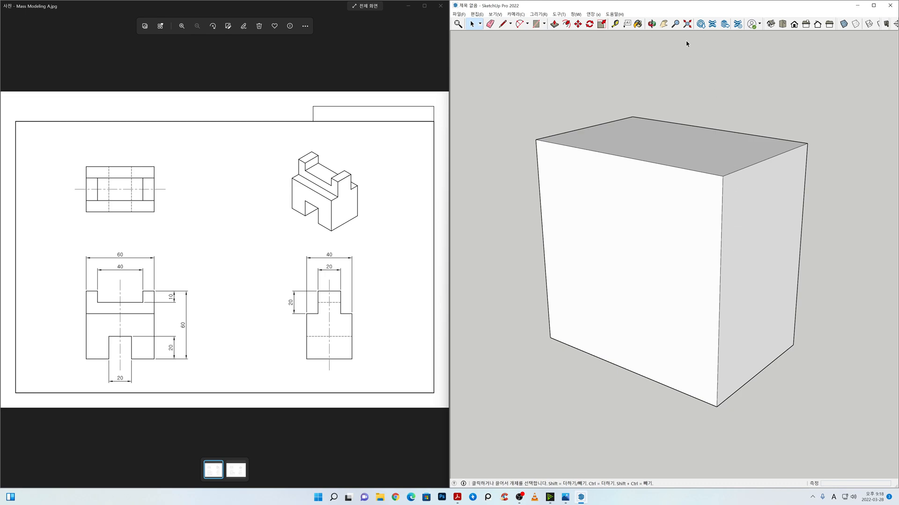
click(616, 25)
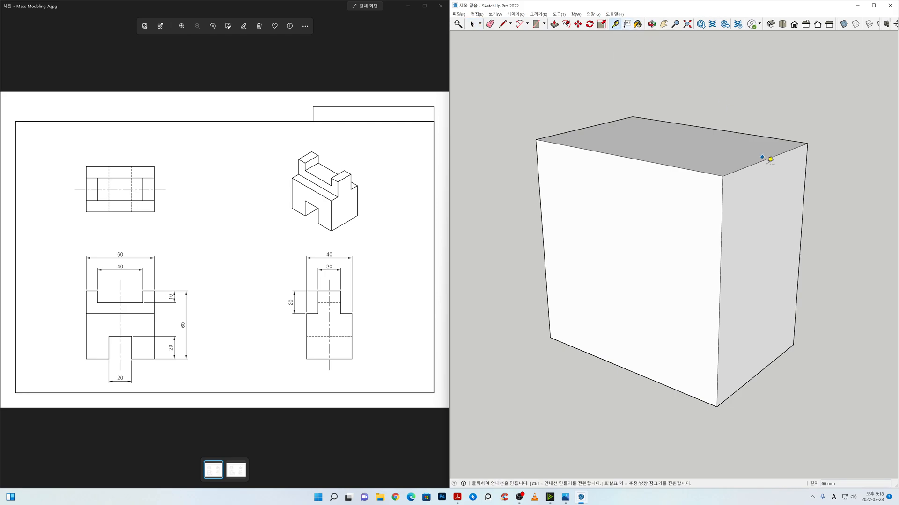
click(718, 407)
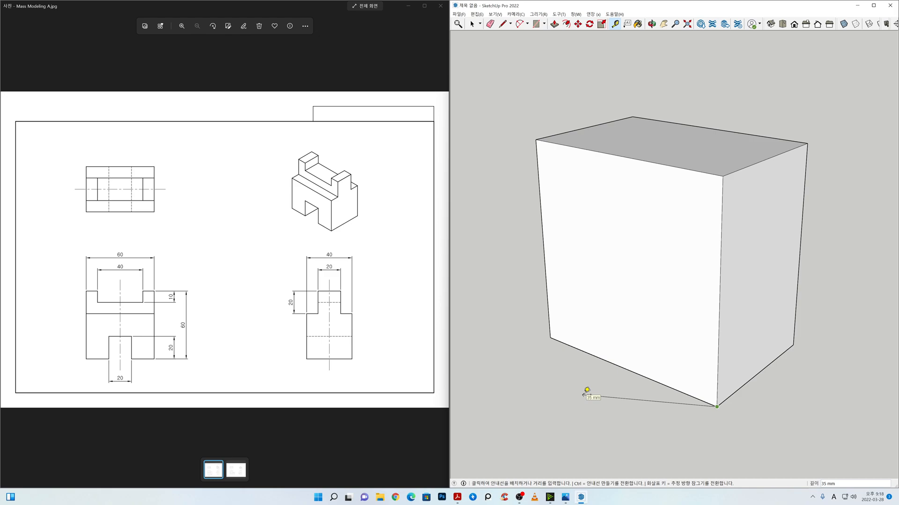
key(space)
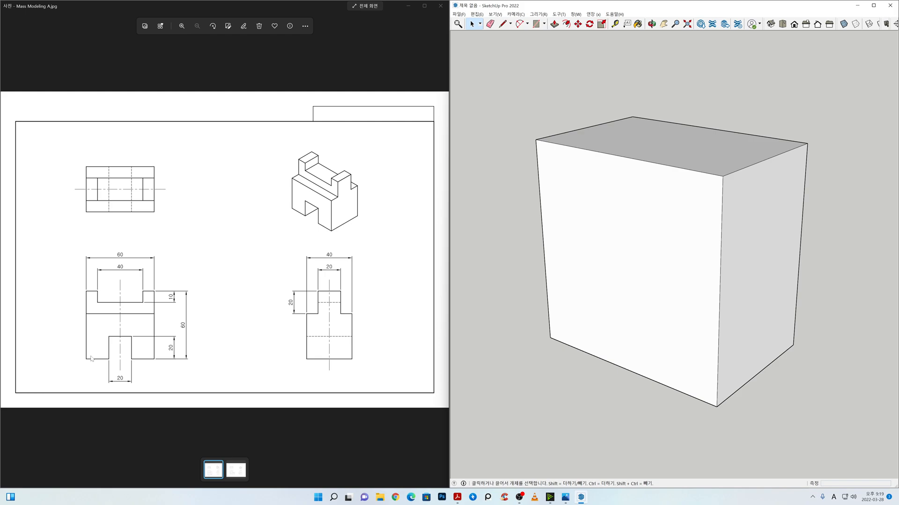
Step: Switch to BE스케치업.pdf in Acrobat Reader and examine the 줄자, 치수 and 각도기 entries on the Tools page at 400% zoom
click(461, 494)
drag(527, 403, 526, 343)
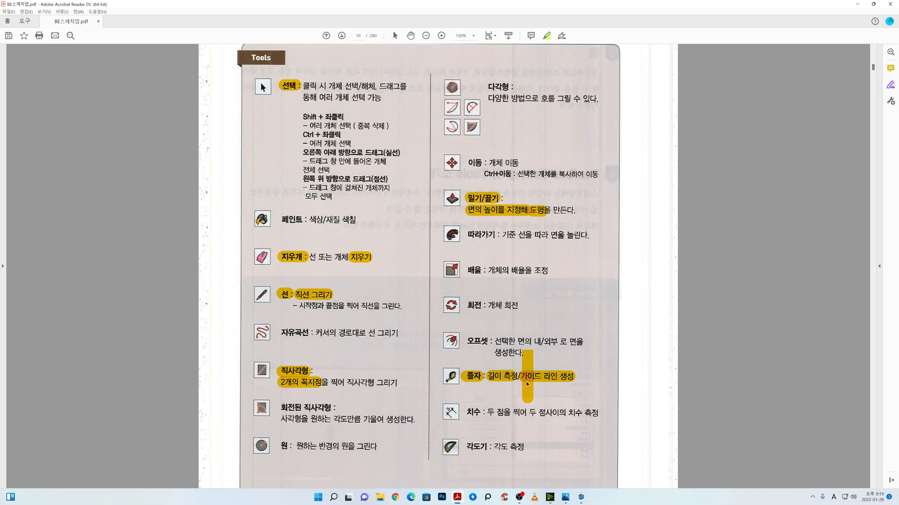
key(ctrl+z)
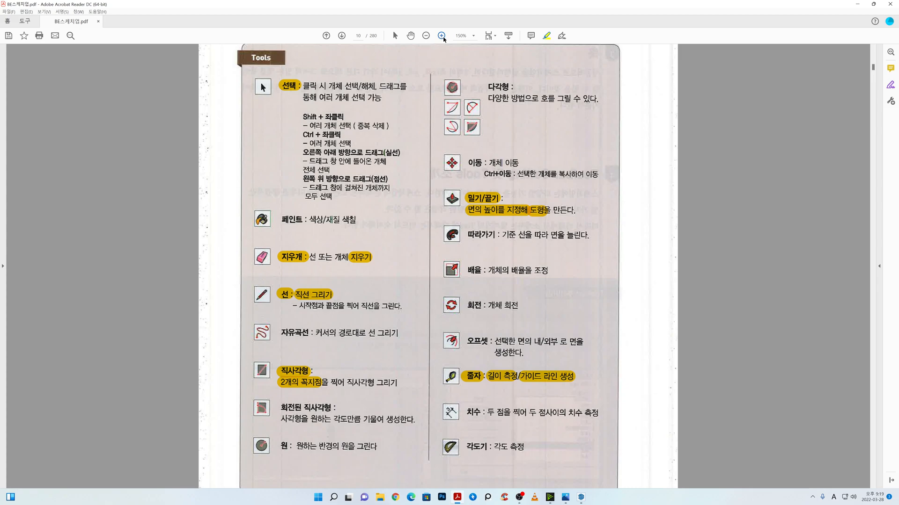
click(473, 36)
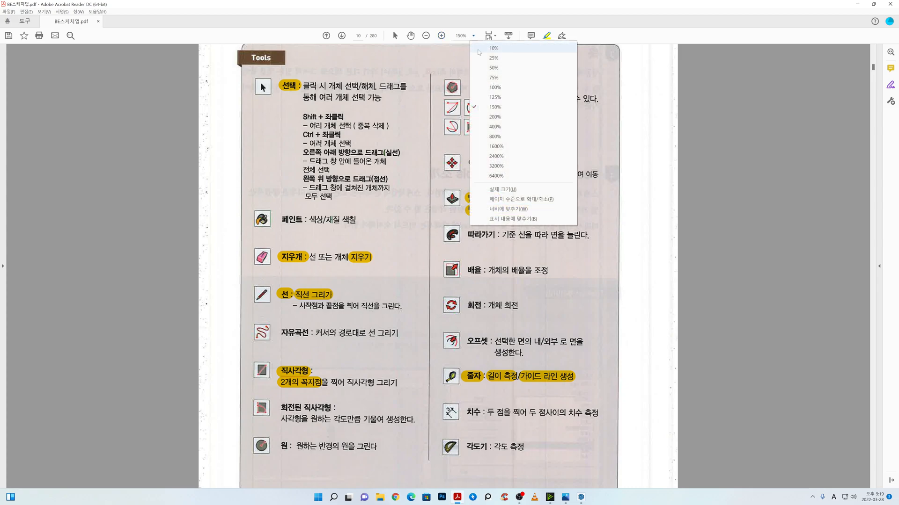
click(509, 127)
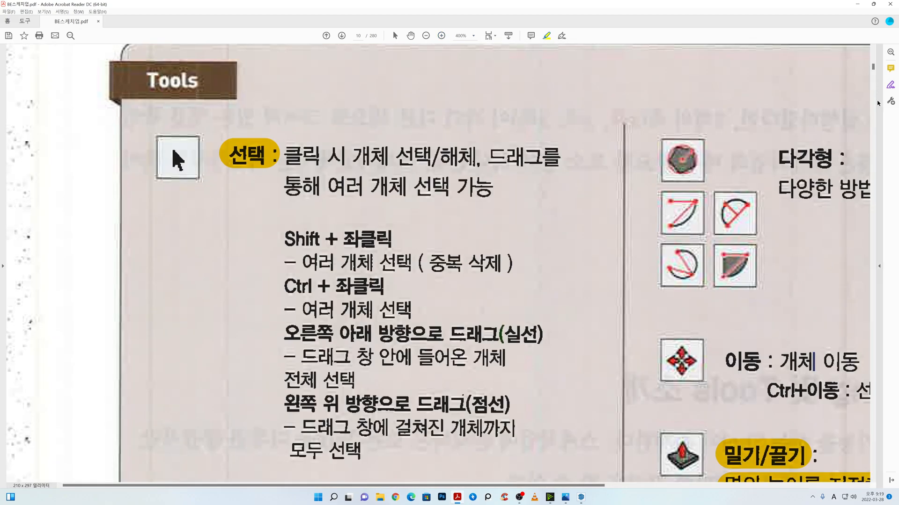
scroll(664, 257, up, 3)
scroll(664, 257, down, 15)
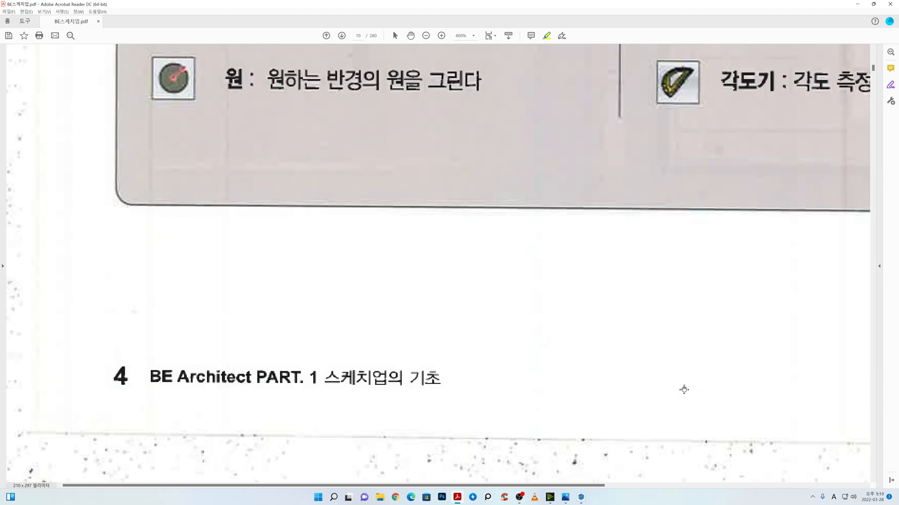
scroll(684, 363, up, 10)
scroll(692, 314, up, 1)
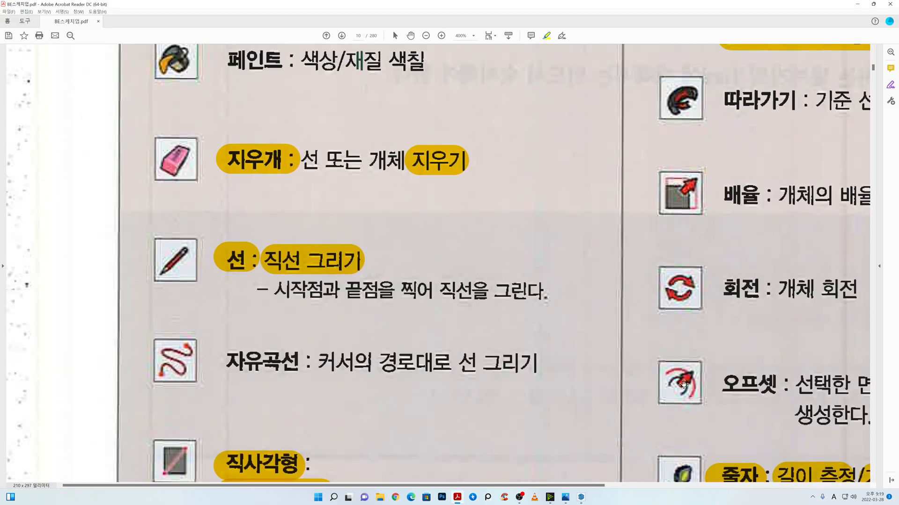
scroll(688, 337, down, 12)
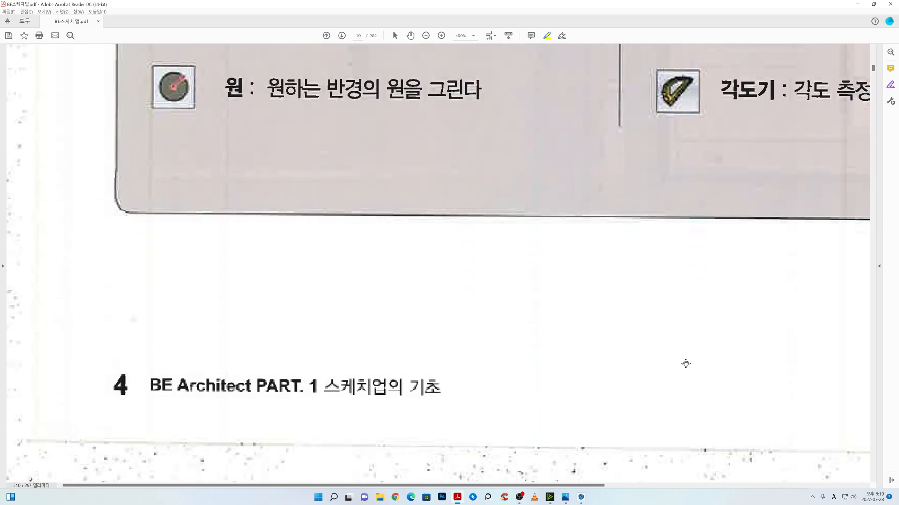
middle_drag(686, 363, 718, 314)
scroll(696, 369, down, 3)
scroll(511, 400, down, 2)
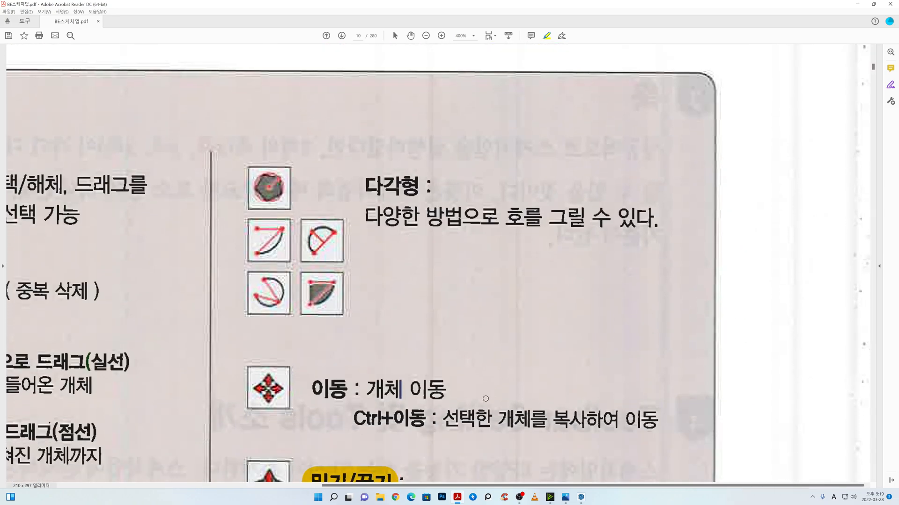
middle_drag(603, 380, 570, 287)
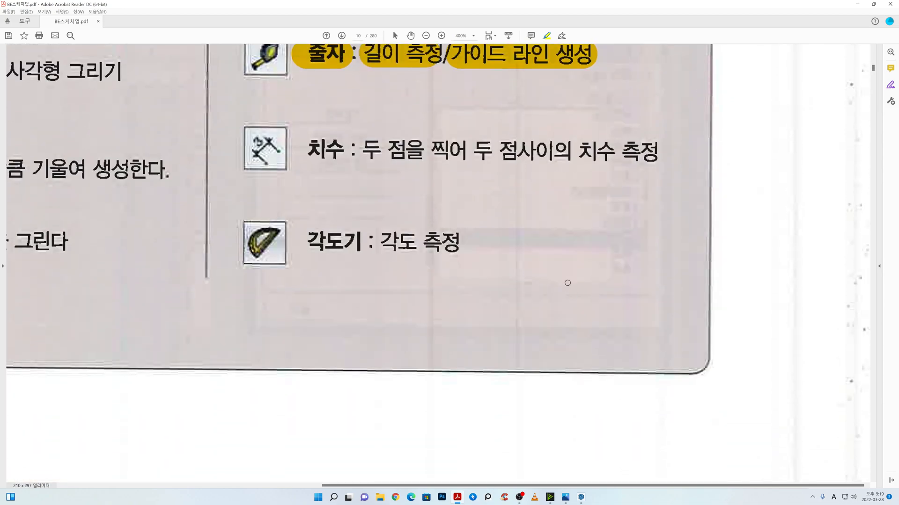
scroll(562, 272, up, 4)
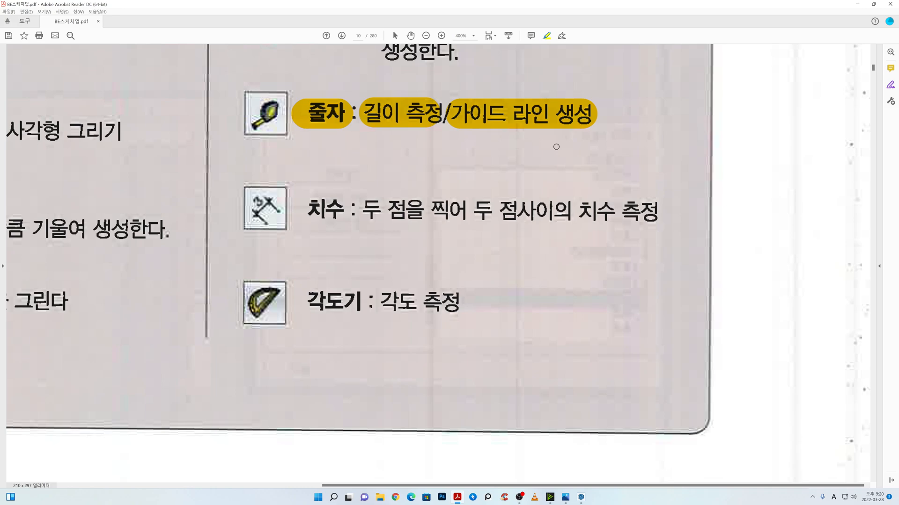
scroll(431, 190, down, 1)
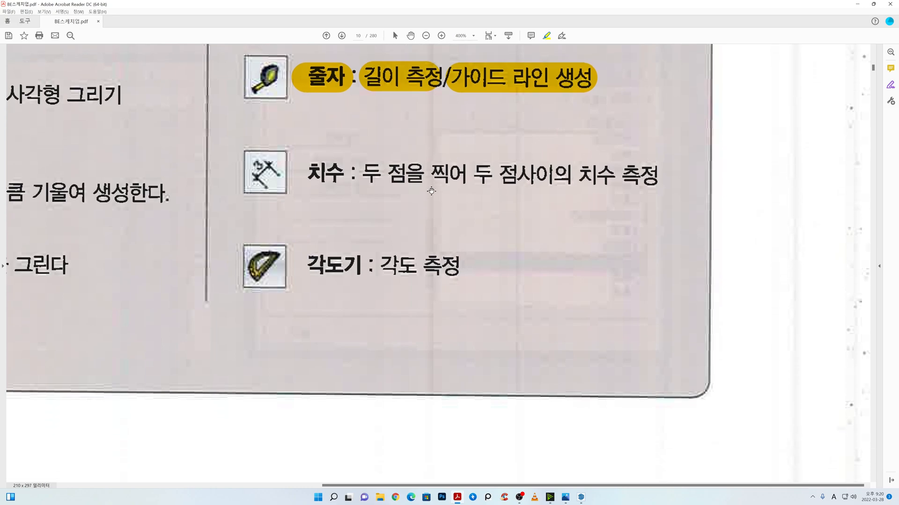
scroll(431, 190, up, 15)
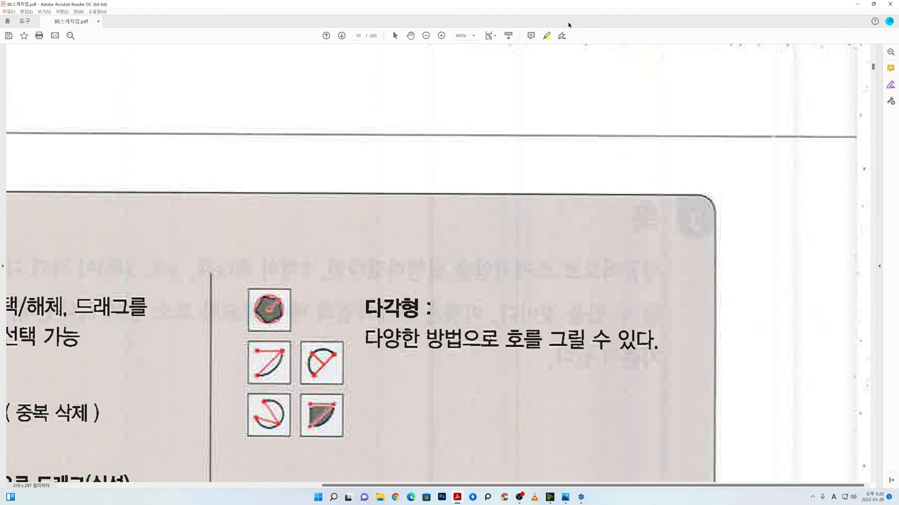
Step: Set the PDF zoom to 125% and return to the SketchUp model beside the drawing
click(474, 35)
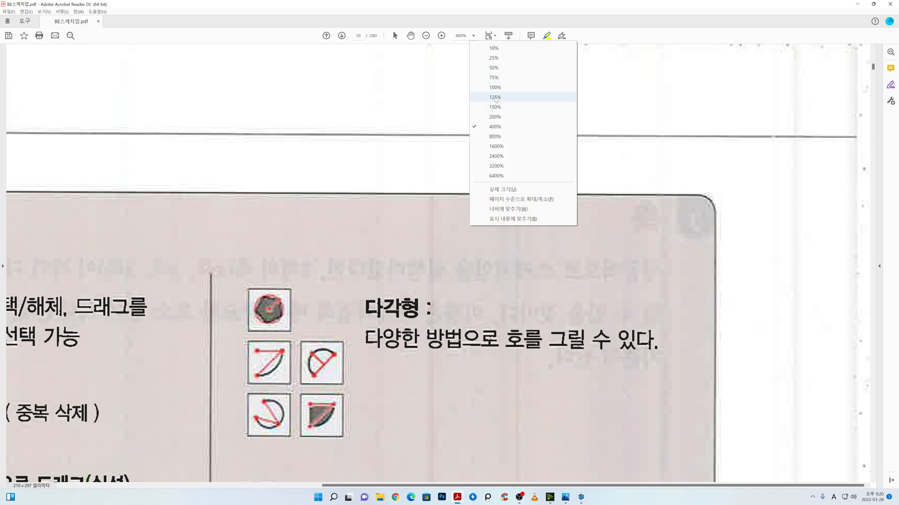
click(496, 97)
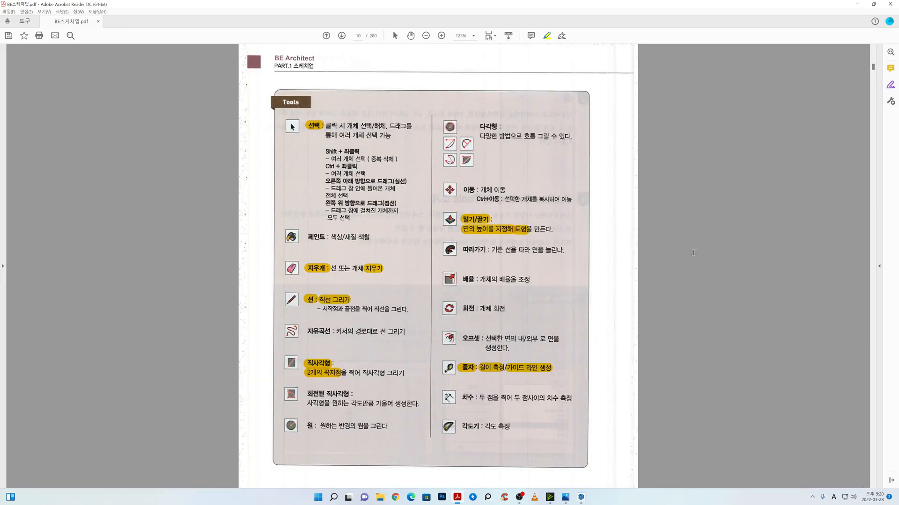
click(873, 3)
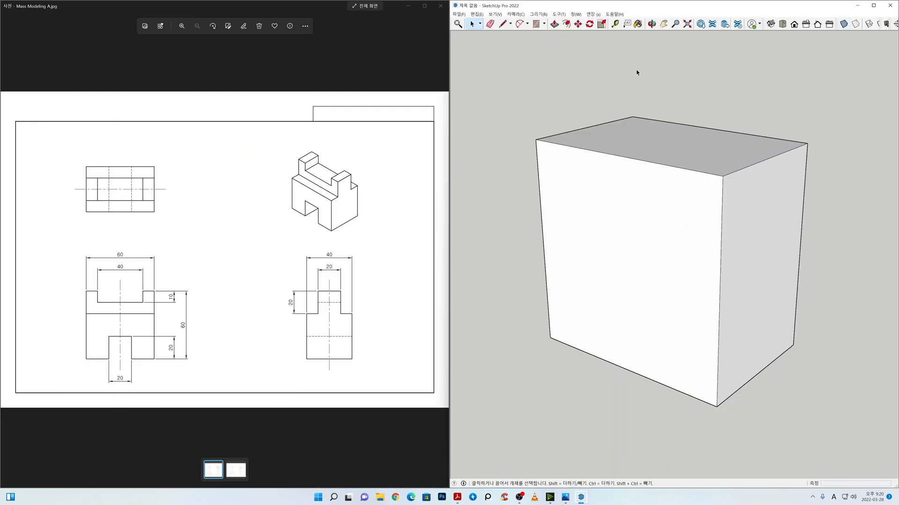
Step: Place a horizontal Tape Measure guide line 20 mm above the bottom edge of the block's front face
click(614, 23)
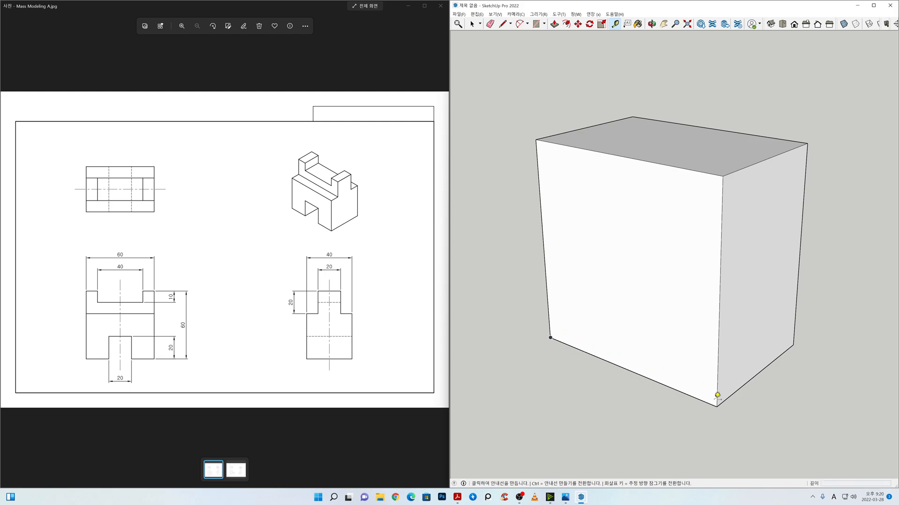
click(587, 351)
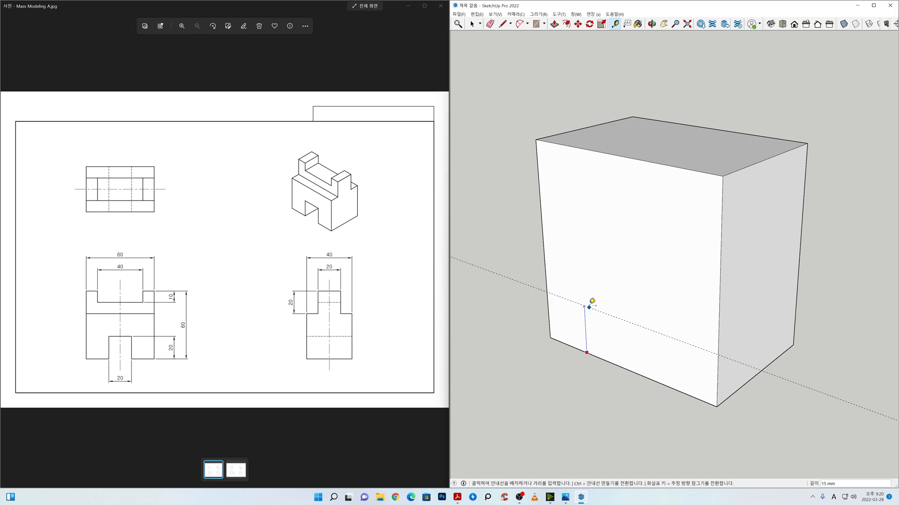
key(Return)
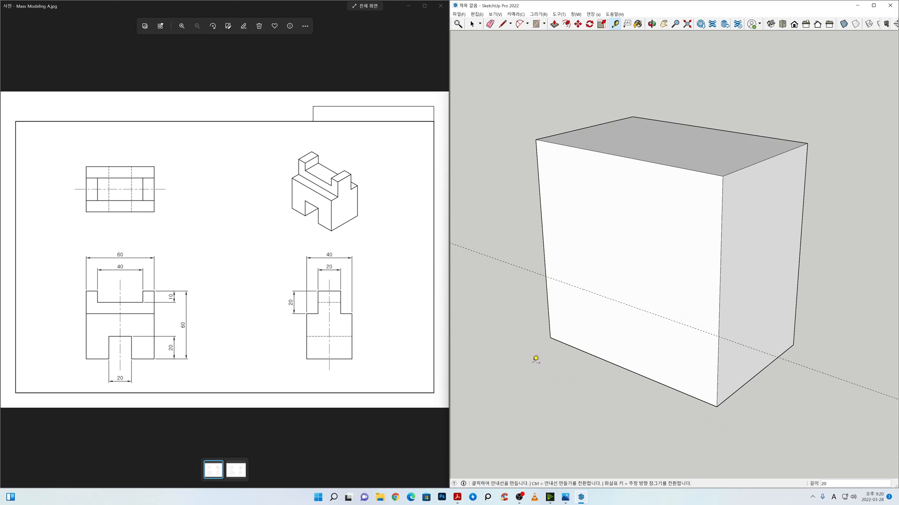
Step: Place two vertical Tape Measure guides on the front face, 20 mm in from its left and right edges
click(547, 297)
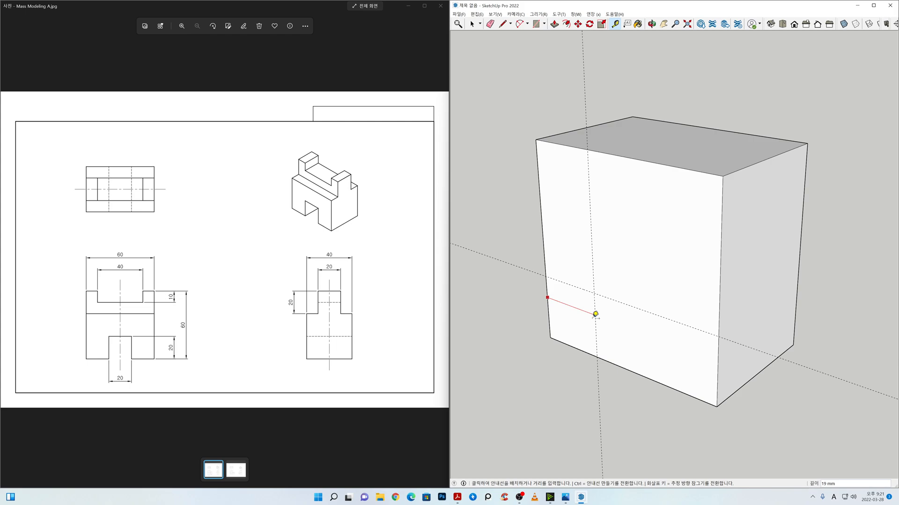
click(596, 314)
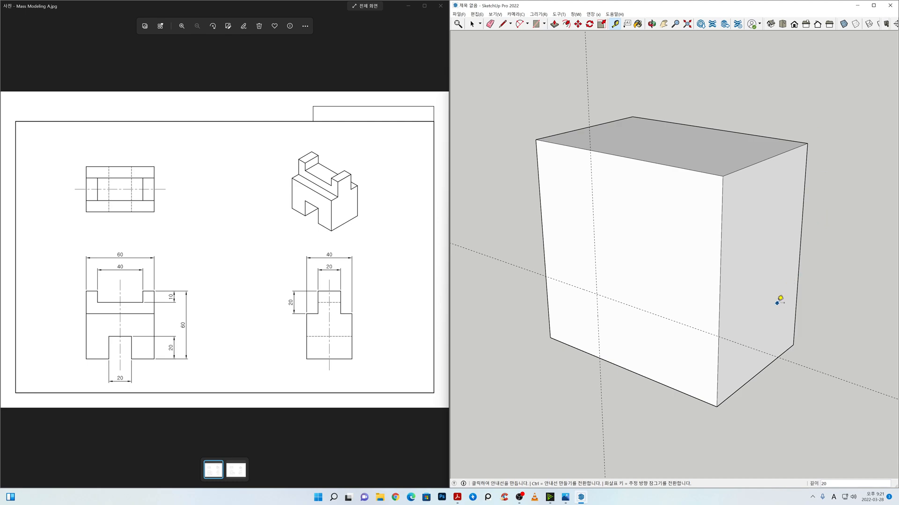
click(720, 279)
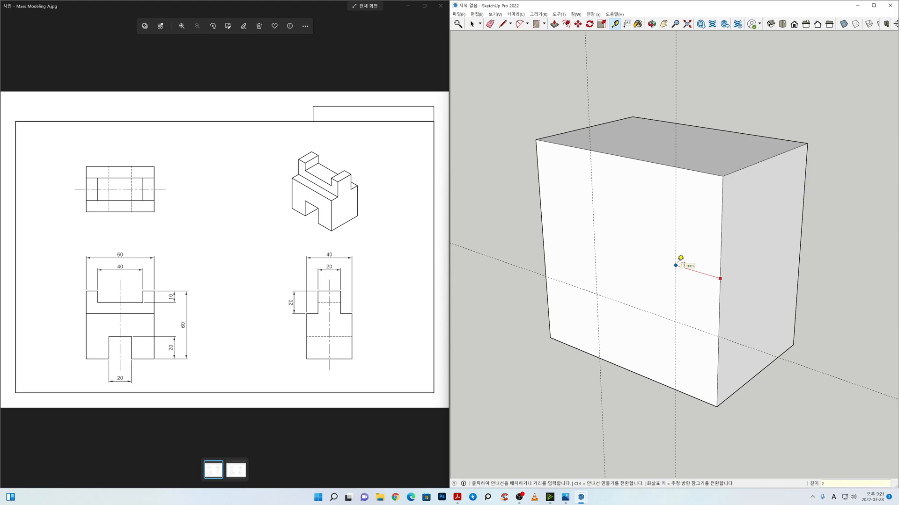
text(20)
key(Return)
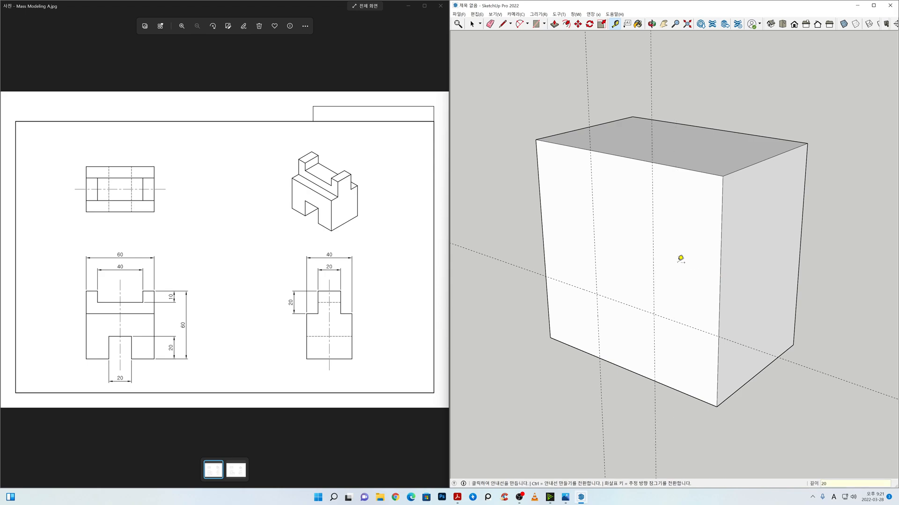
key(space)
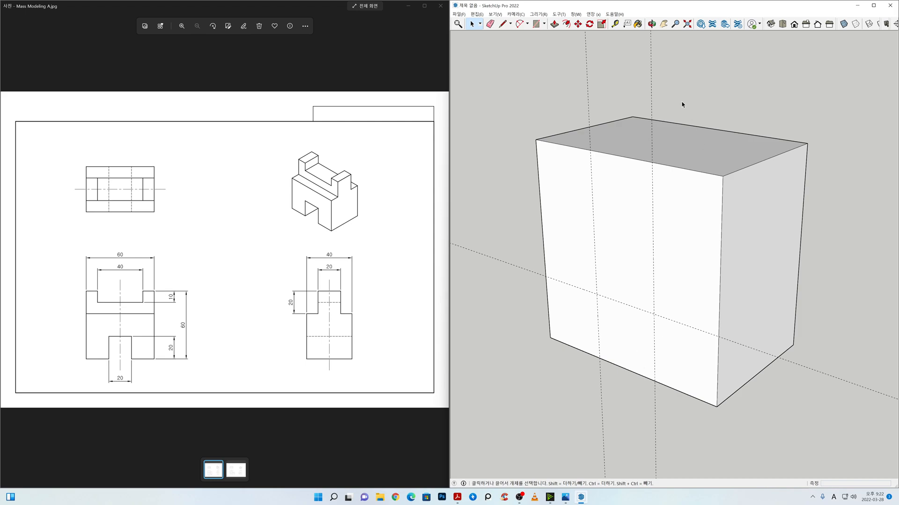
Step: Draw the 20 by 20 mm notch outline with the Line tool along the guides at the front face's bottom edge
click(502, 24)
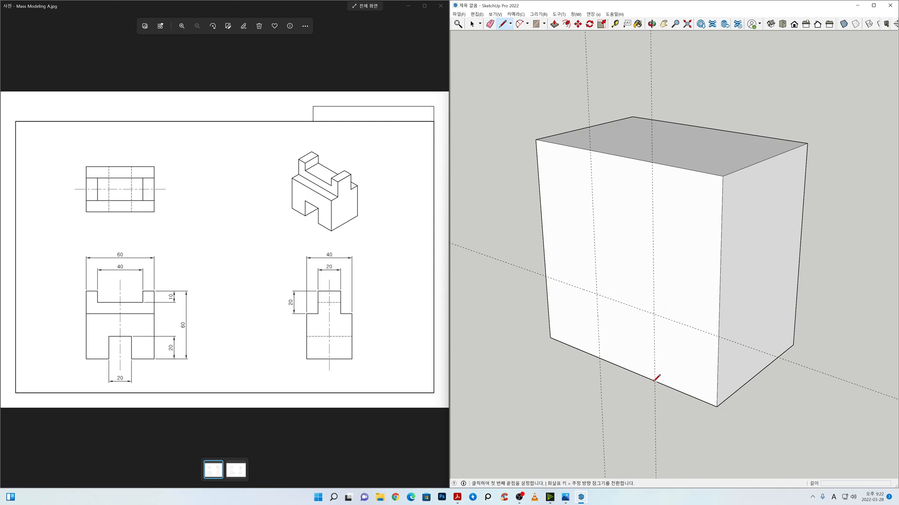
click(600, 358)
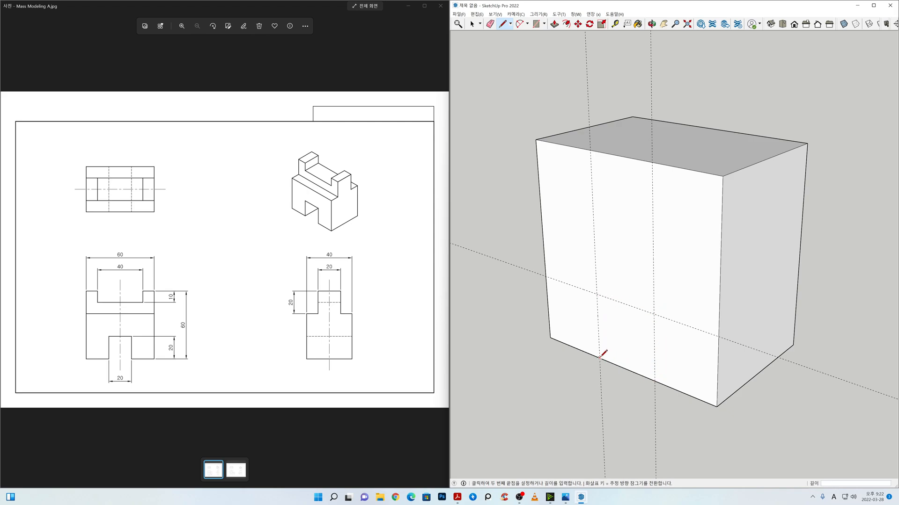
click(596, 293)
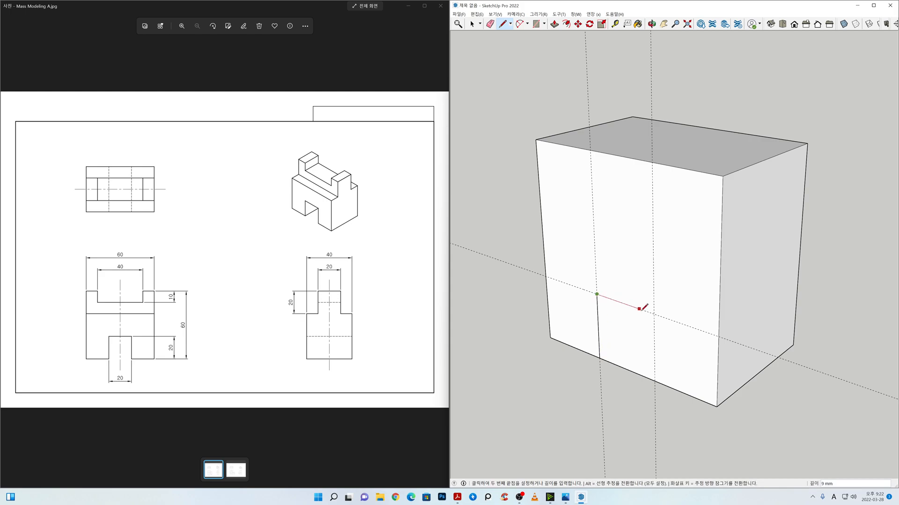
click(653, 314)
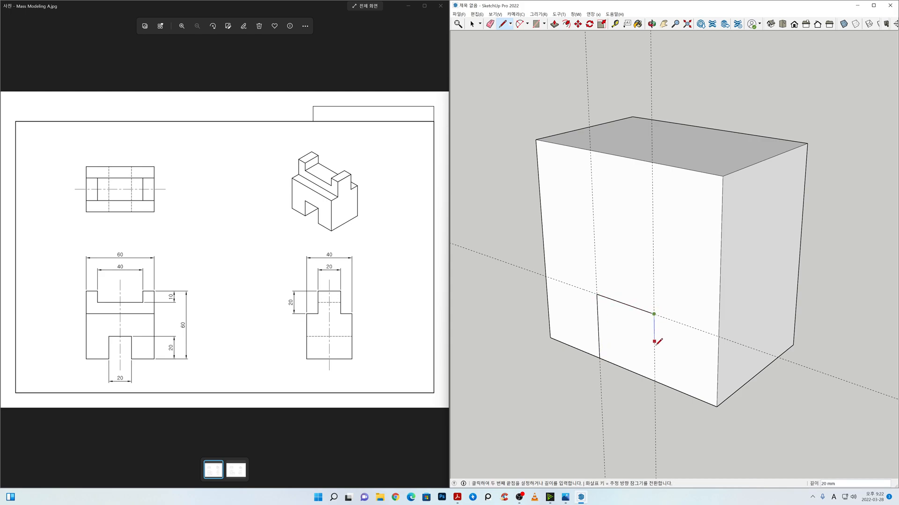
click(655, 381)
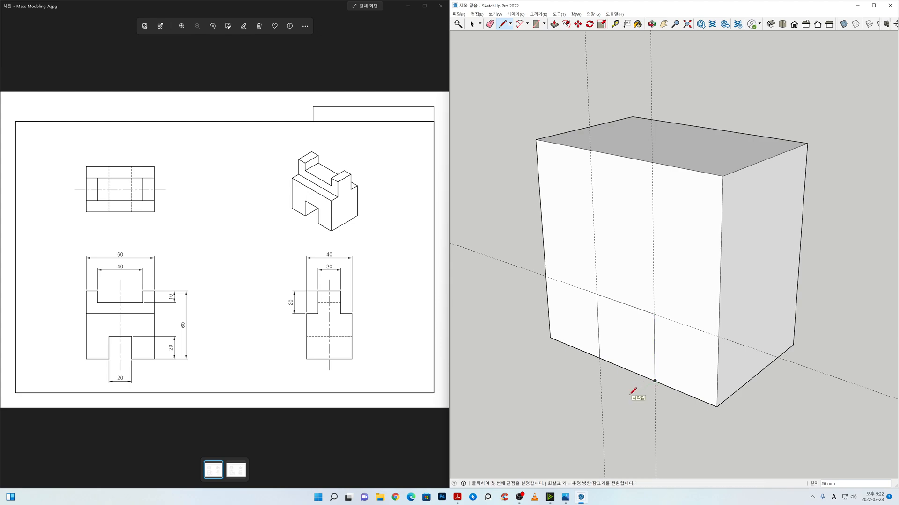
key(space)
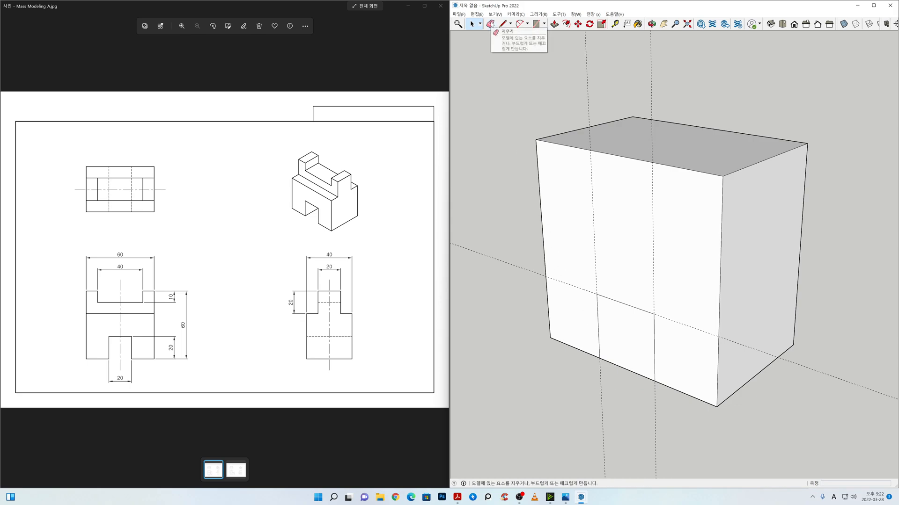
Step: Erase the horizontal guide and the two vertical guides around the front face's notch outline
click(490, 24)
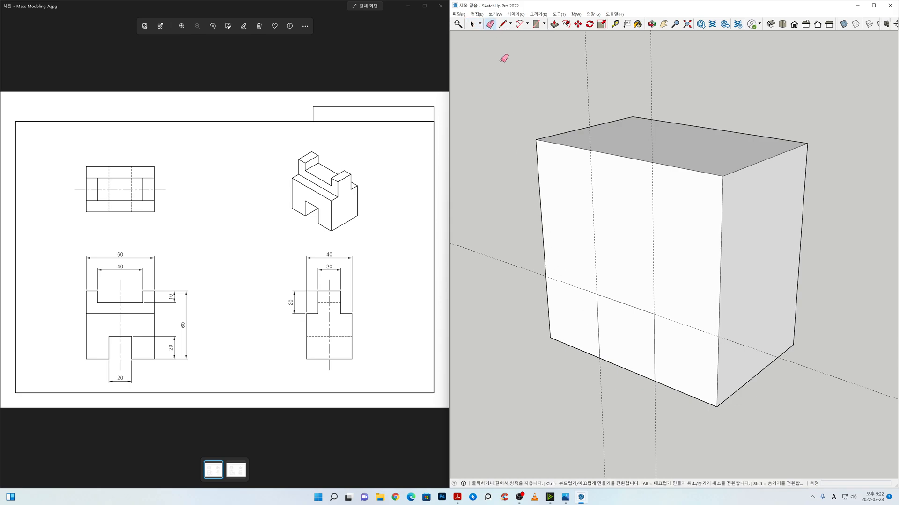
click(495, 257)
click(592, 77)
click(653, 74)
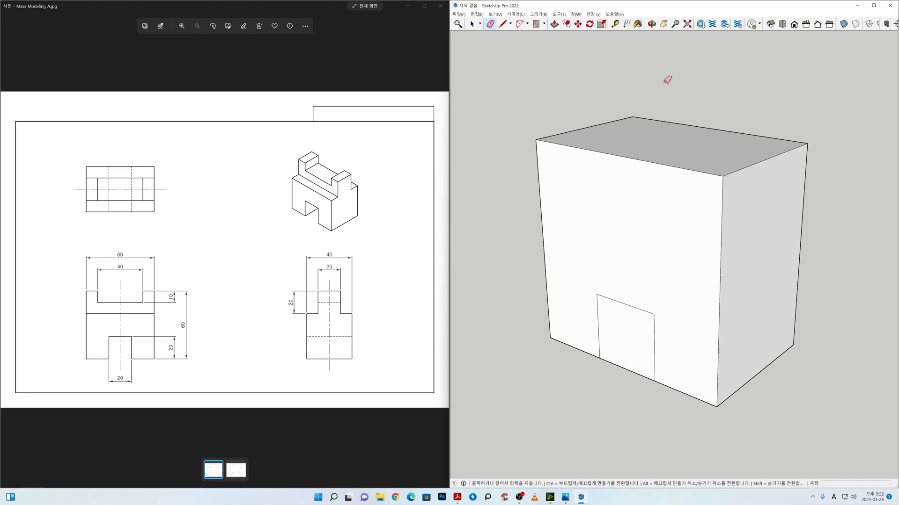
key(space)
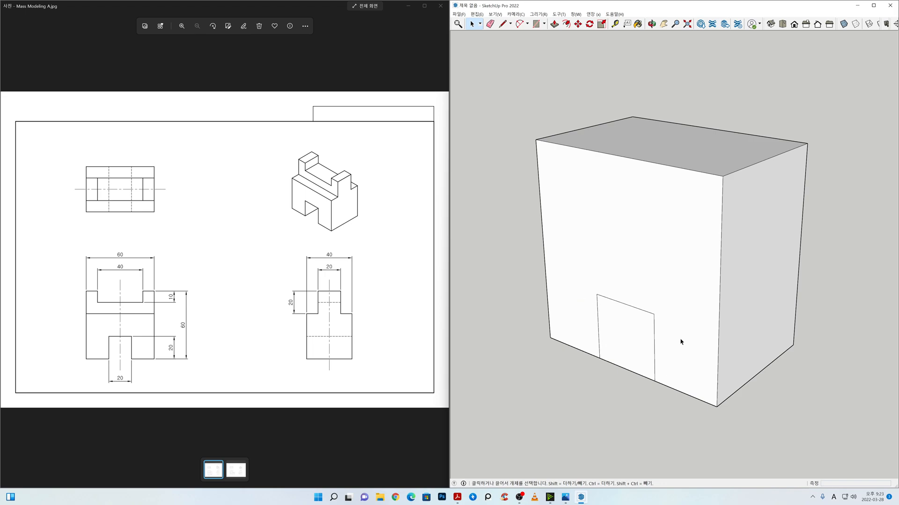
Step: Push/Pull the notch face 40 mm inward to cut the slot through the full depth of the block
click(677, 305)
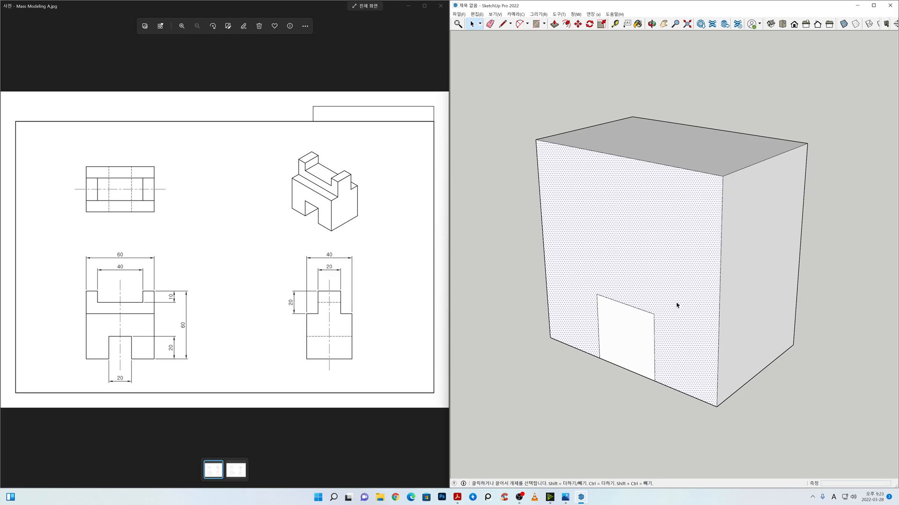
click(634, 331)
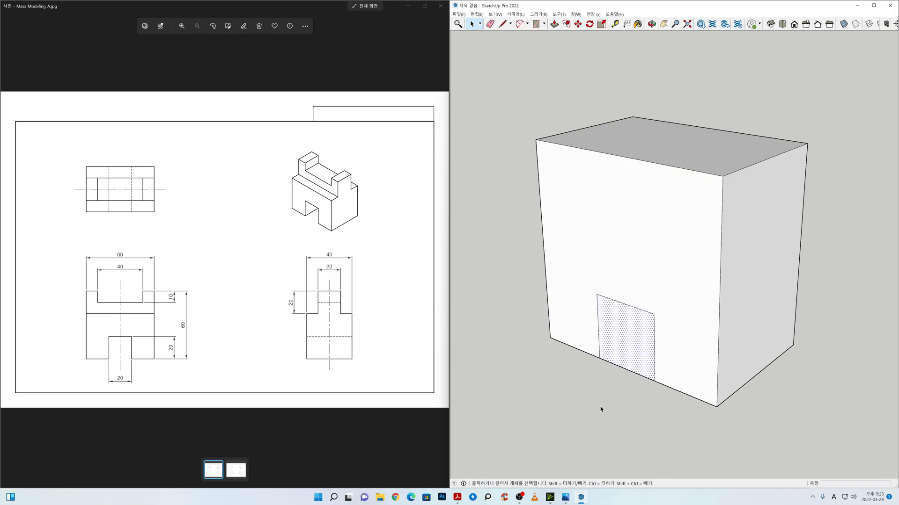
click(612, 397)
click(615, 349)
click(556, 24)
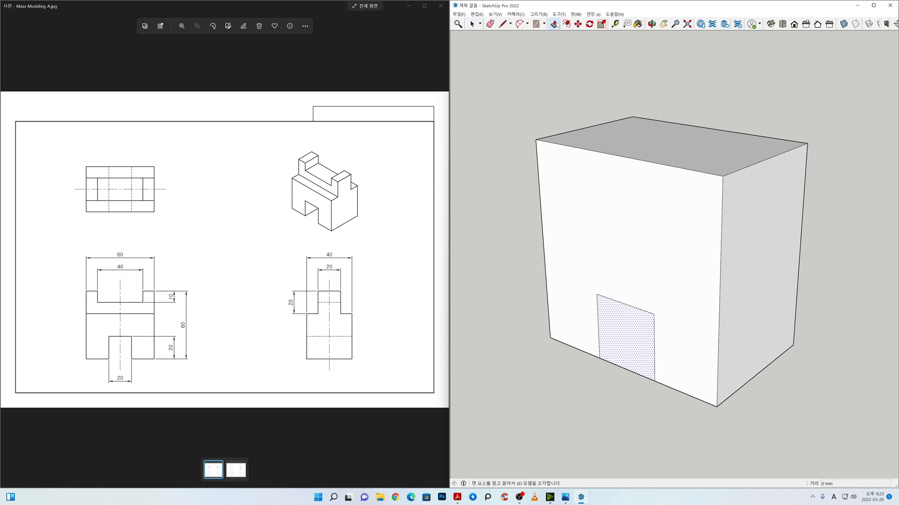
click(618, 347)
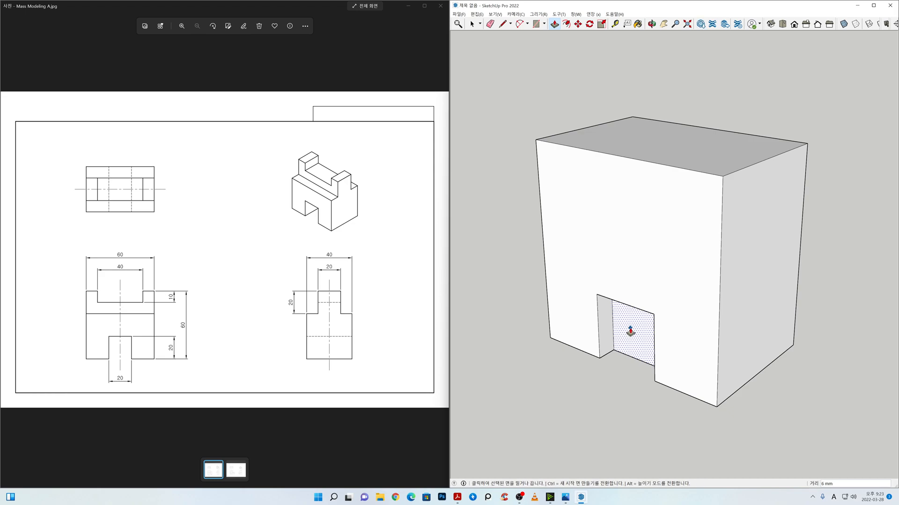
text(40)
key(Return)
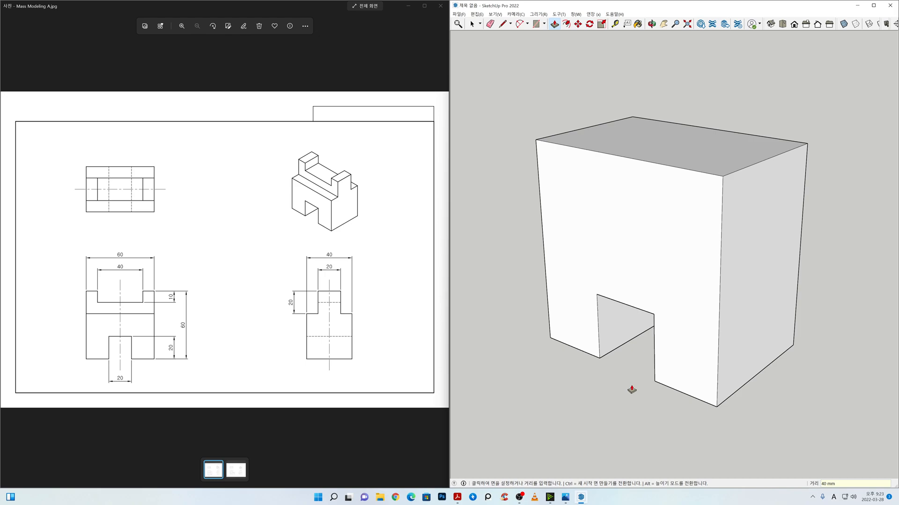
key(space)
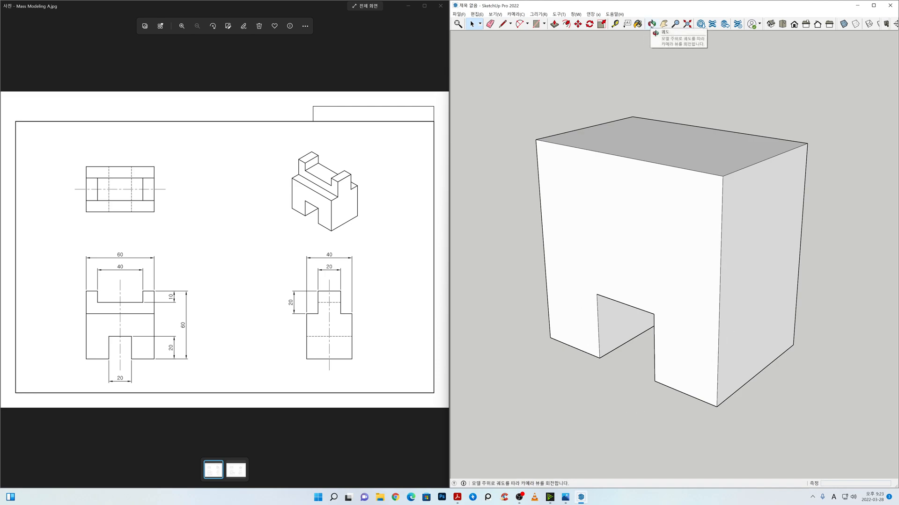
Step: Place a horizontal Tape Measure guide 20 mm below the top edge of the block's right side face
mouse_move(621, 389)
middle_down()
mouse_move(740, 271)
mouse_move(840, 249)
mouse_move(855, 269)
mouse_move(736, 255)
mouse_move(574, 273)
mouse_move(804, 283)
mouse_move(628, 293)
mouse_move(576, 307)
mouse_move(716, 304)
mouse_move(607, 311)
mouse_move(728, 317)
mouse_move(719, 378)
mouse_move(627, 383)
middle_up()
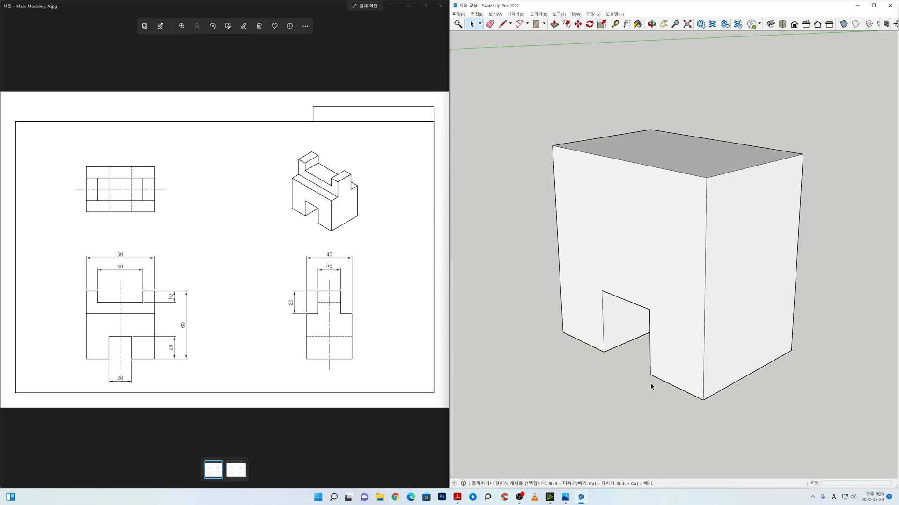
click(614, 24)
click(805, 152)
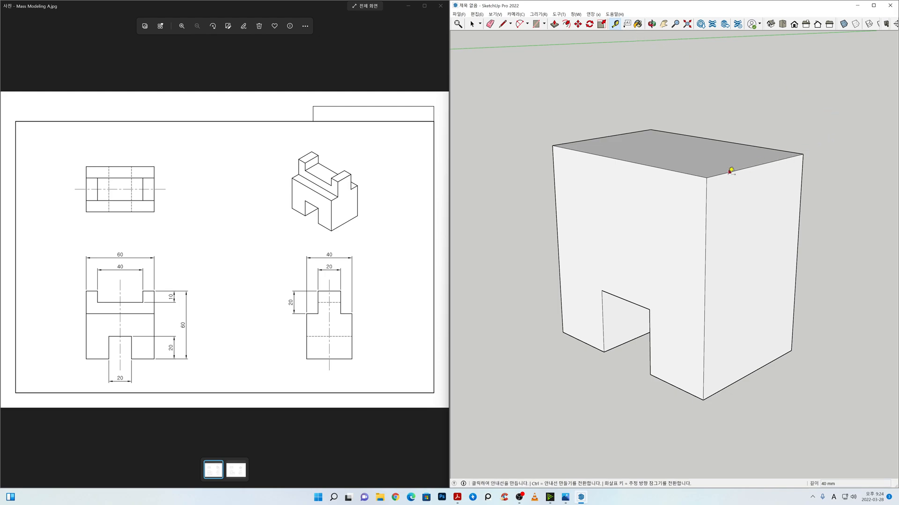
click(729, 172)
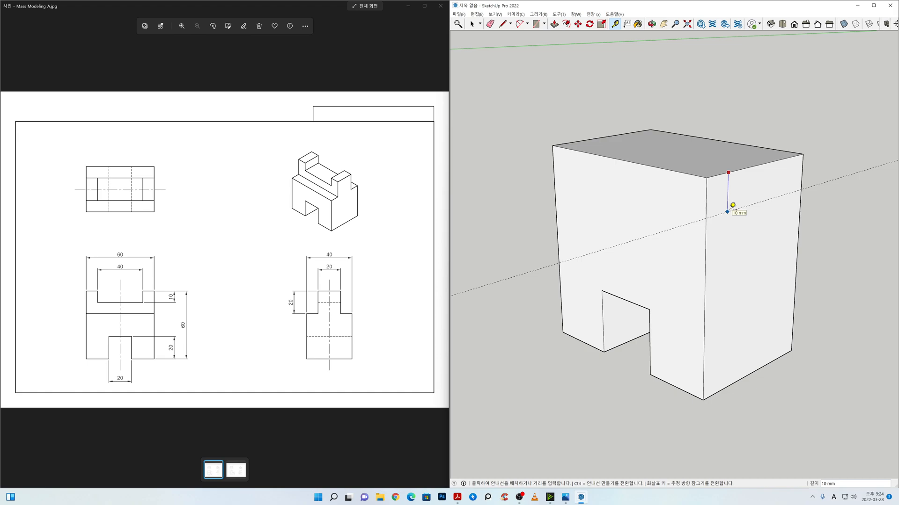
text(20)
key(Return)
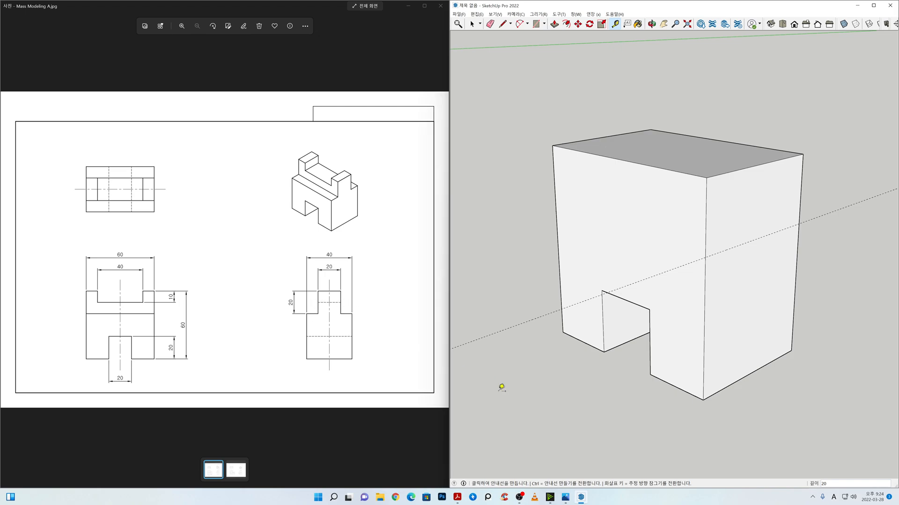
Step: Place two vertical Tape Measure guides on the right side face, 10 mm in from its front and rear edges
click(705, 230)
text(1)
key(Return)
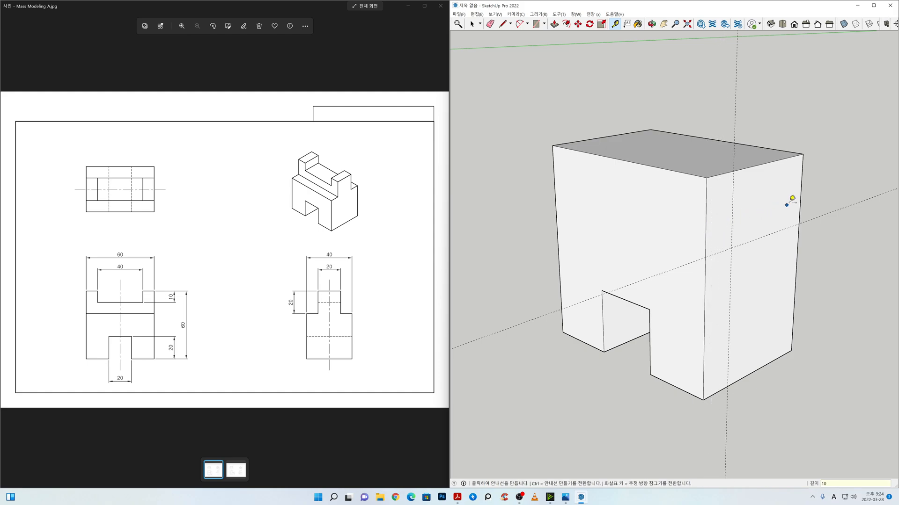
click(801, 193)
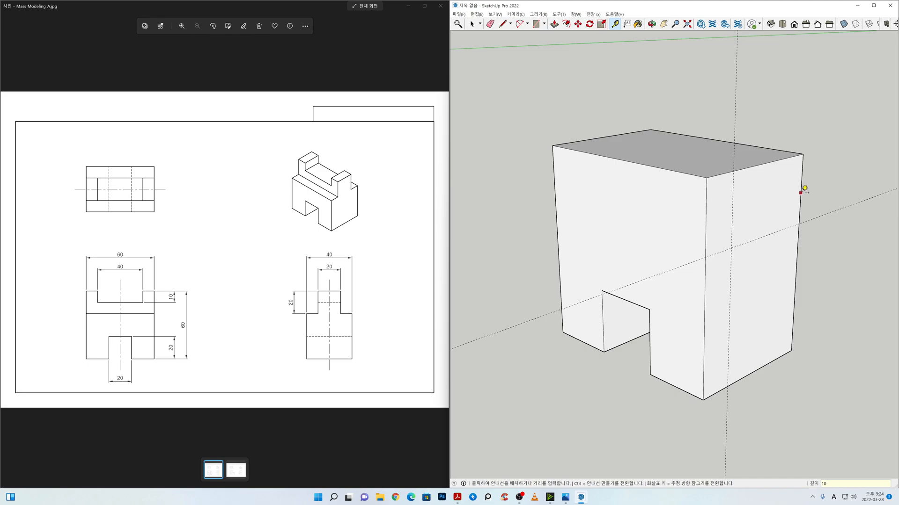
click(778, 196)
key(space)
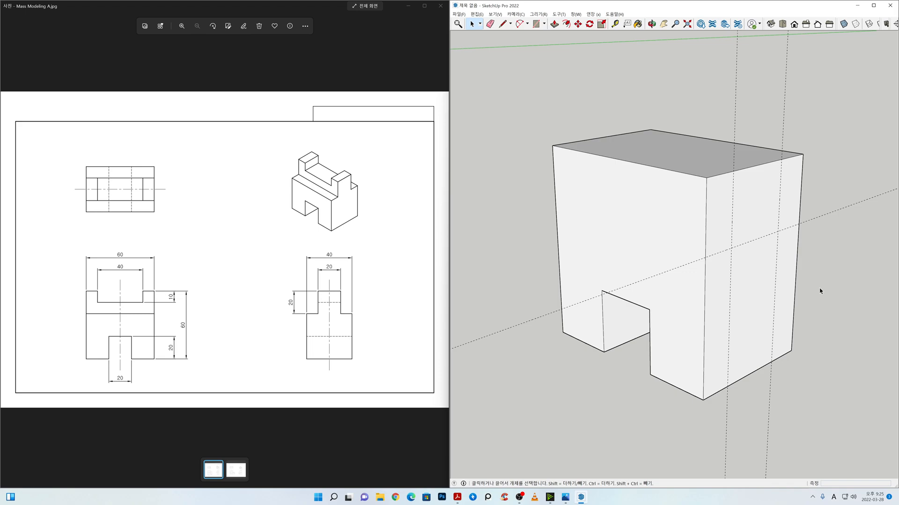
Step: Draw lines along the guides to outline a 10 by 20 mm rectangle in each upper corner of the right side face
click(501, 27)
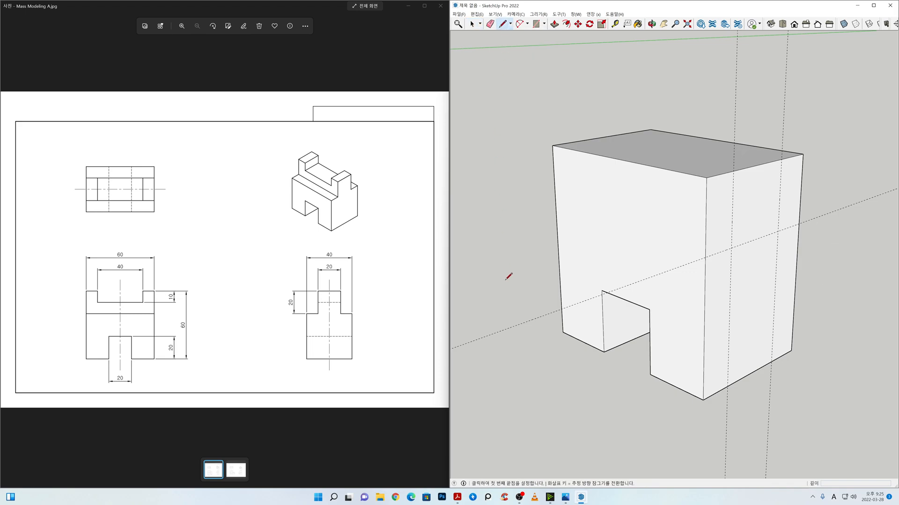
click(706, 257)
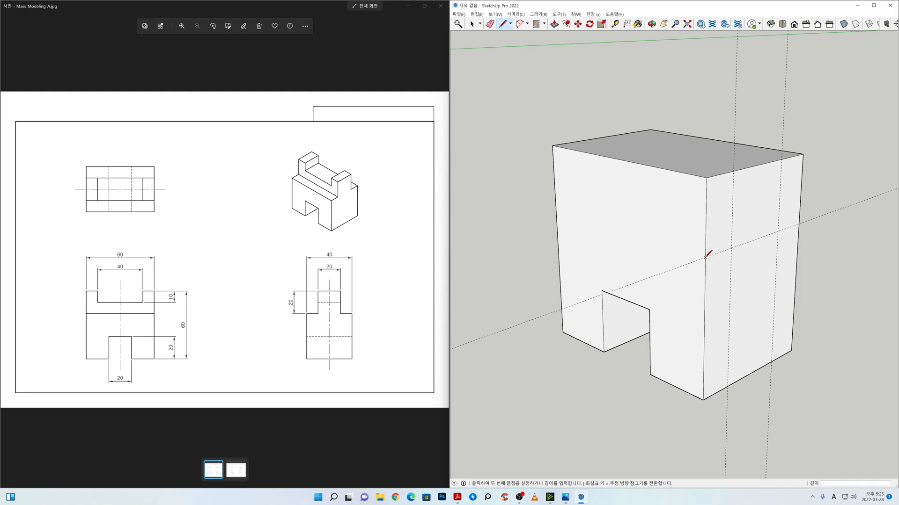
click(731, 248)
click(733, 177)
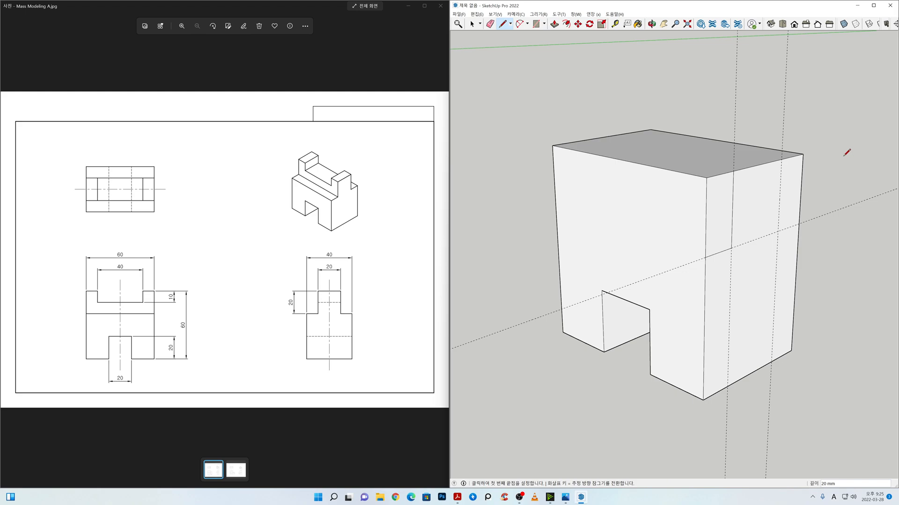
click(781, 159)
click(778, 231)
key(space)
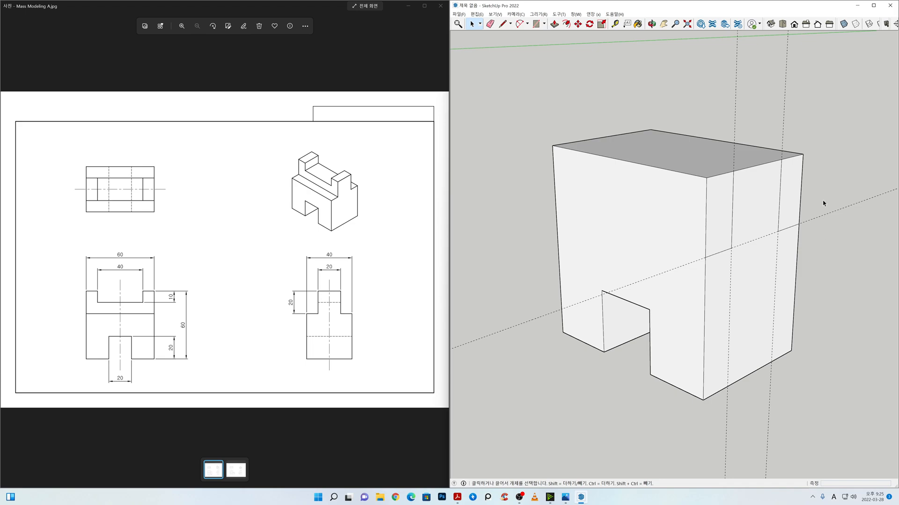
Step: Erase the three guides crossing the right side face
key(e)
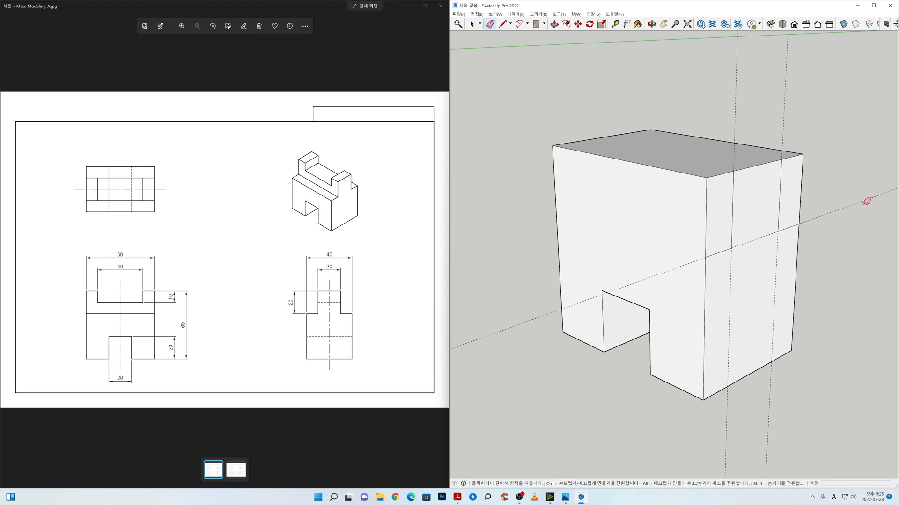
drag(830, 118, 730, 90)
key(space)
Step: Push/Pull the right side face's upper front corner rectangle inward about 14 mm along the block's length
middle_drag(854, 233, 847, 252)
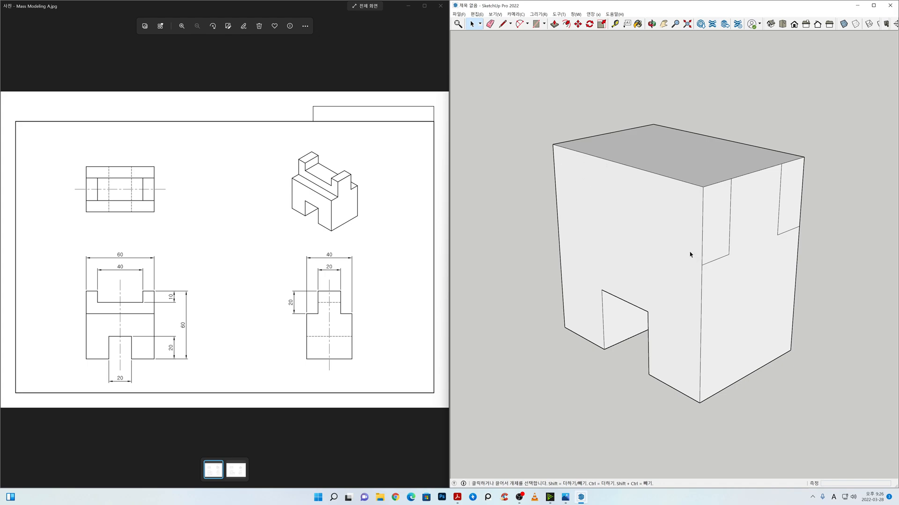
click(555, 26)
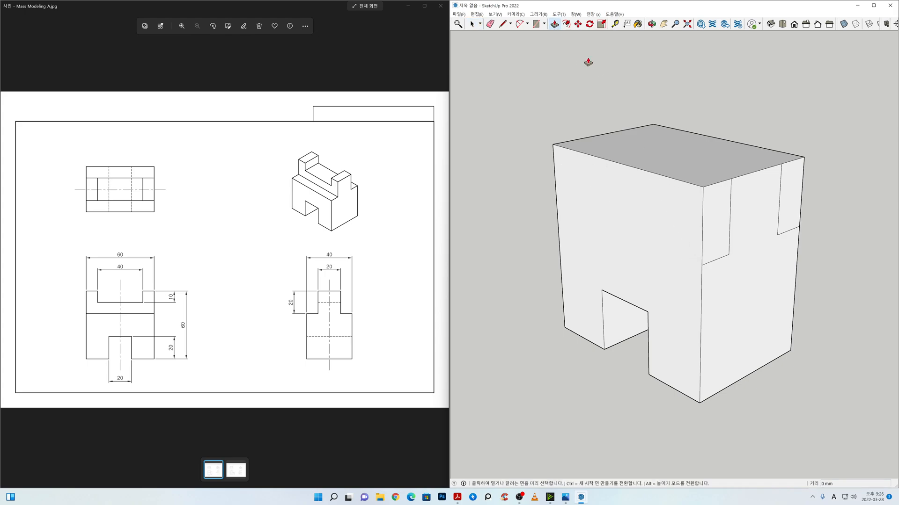
click(716, 212)
click(684, 196)
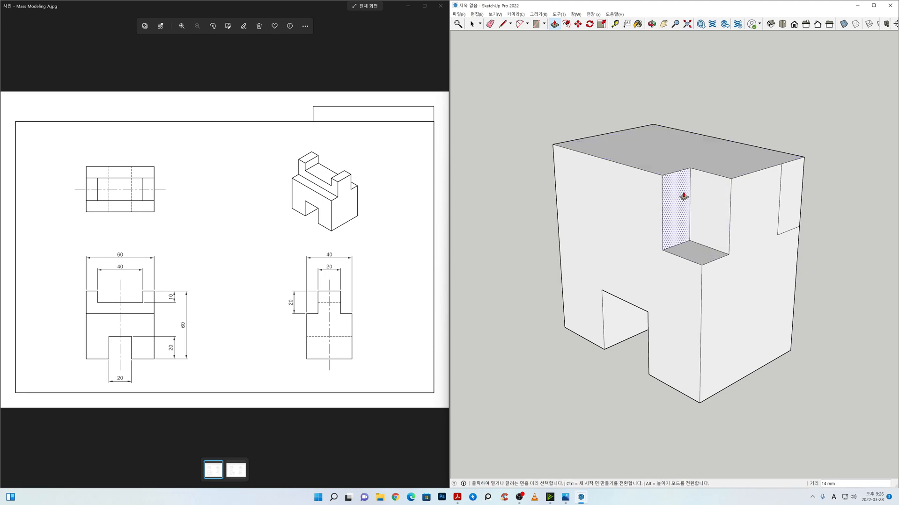
Step: Push/Pull the front and rear upper corner cuts through the block's full 60 mm length, leaving a step along each side
middle_drag(683, 196, 770, 249)
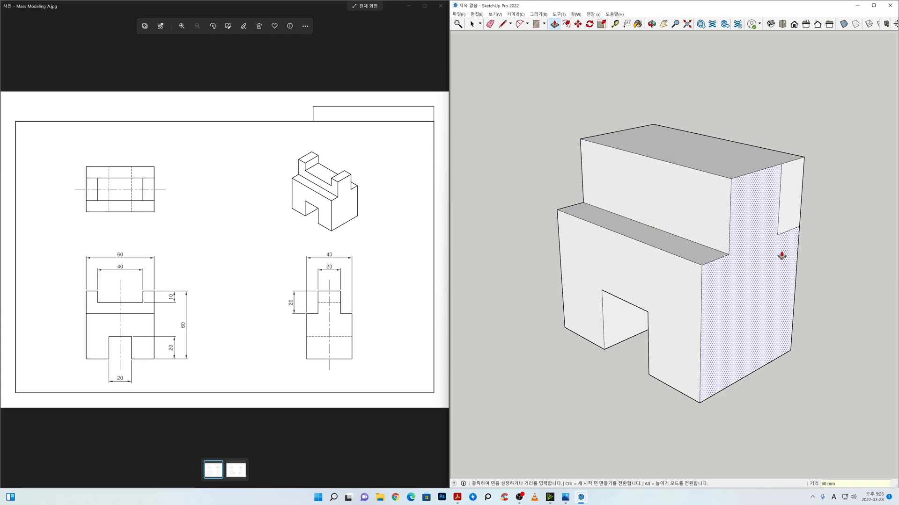
middle_drag(831, 295, 491, 305)
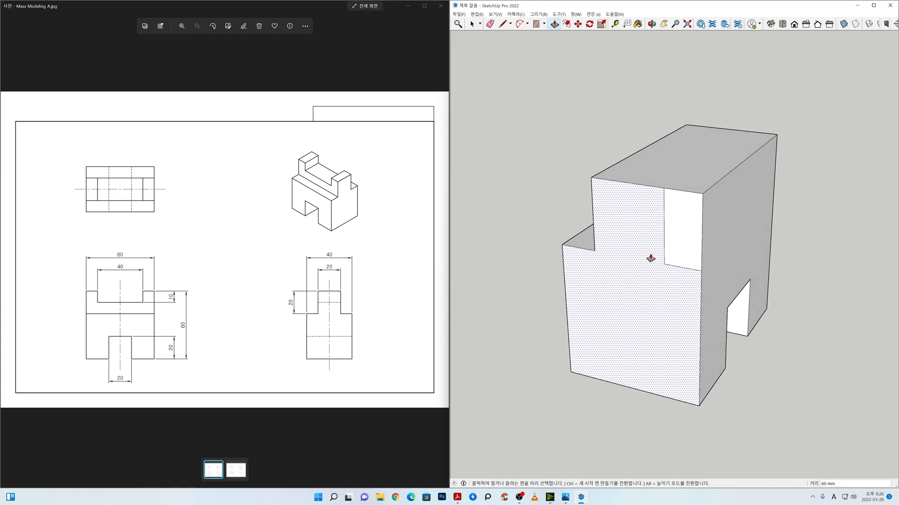
click(682, 235)
click(718, 221)
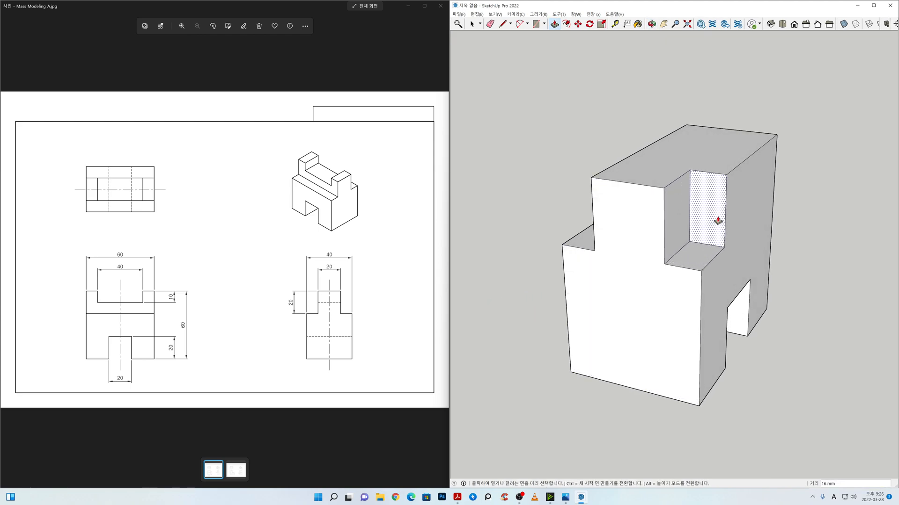
double_click(717, 221)
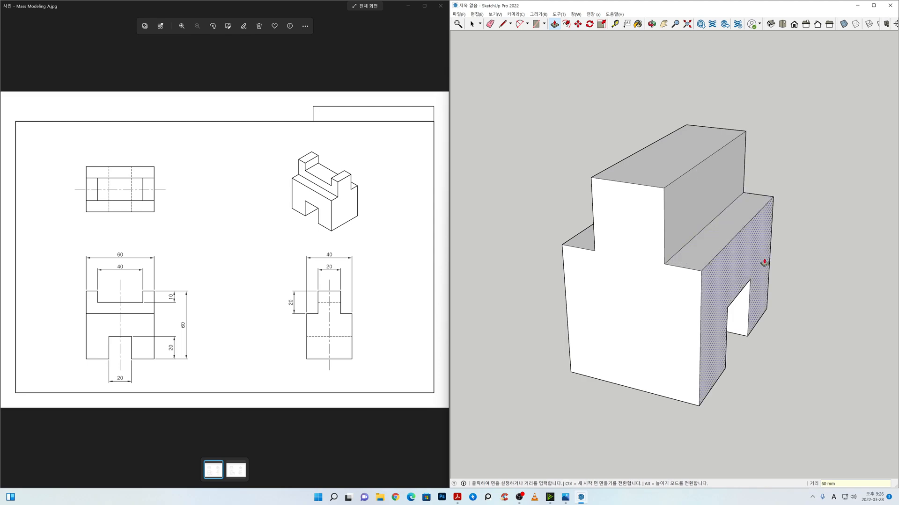
key(space)
Step: Place a Tape Measure guide on the raised section's front face, 10 mm below its top edge
middle_drag(524, 388, 873, 374)
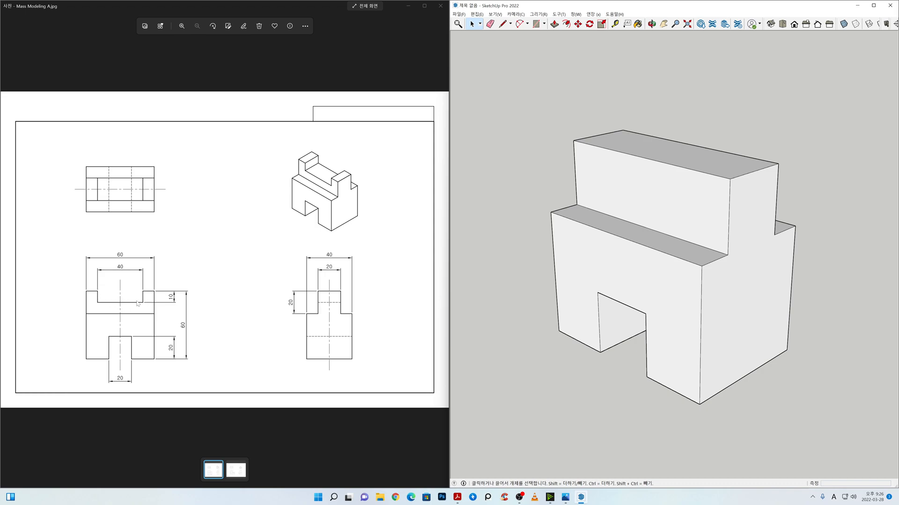
middle_drag(592, 367, 582, 380)
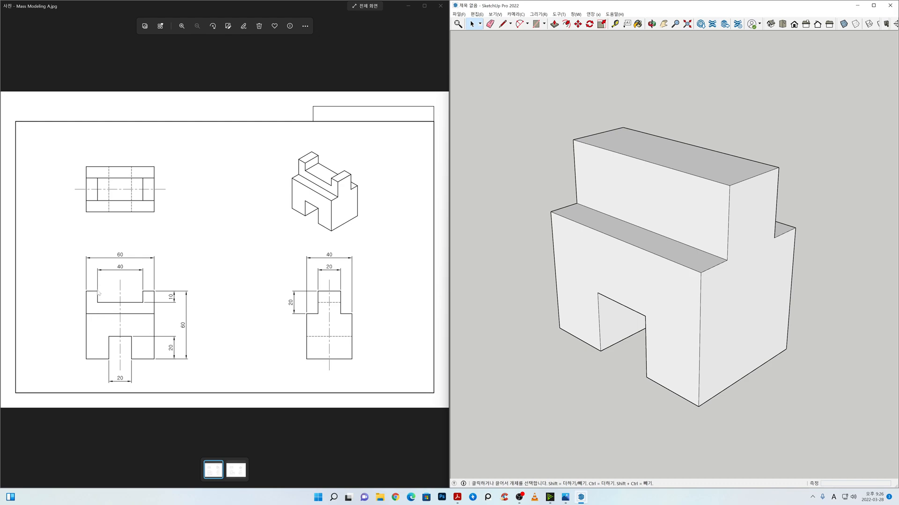
click(145, 294)
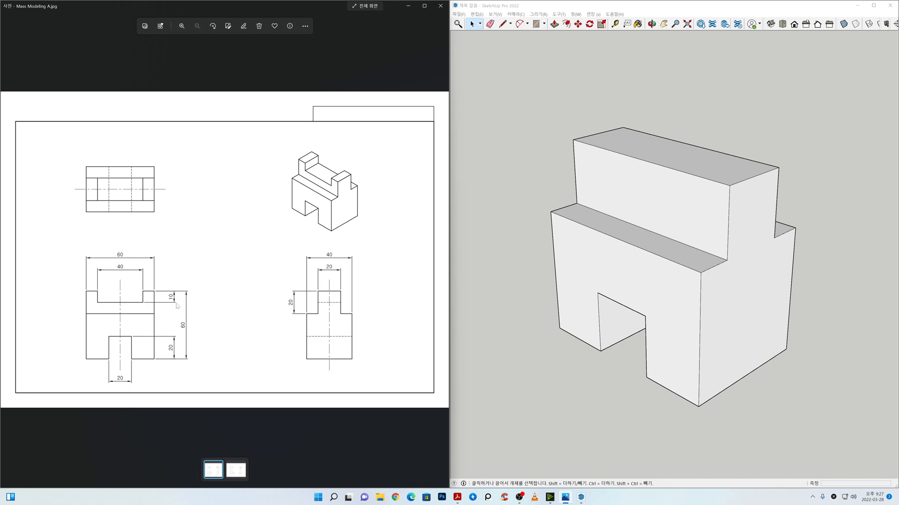
middle_drag(456, 306, 458, 310)
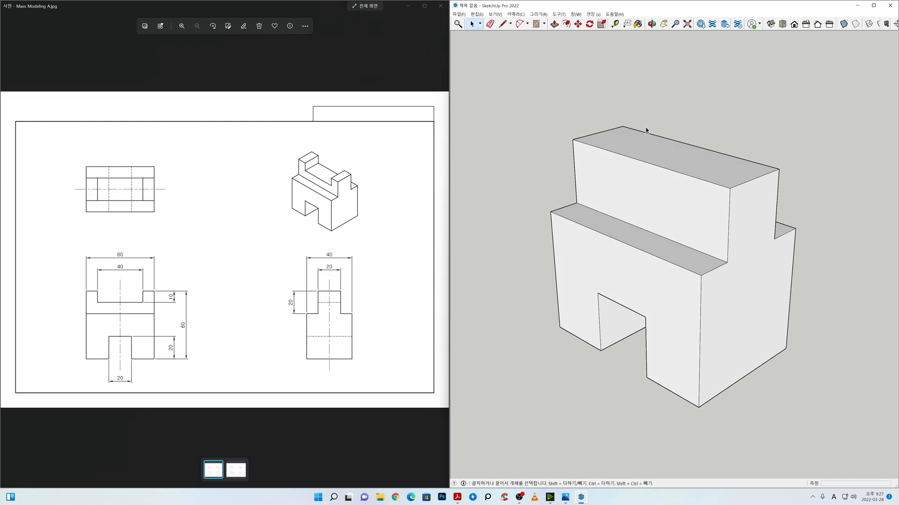
click(615, 23)
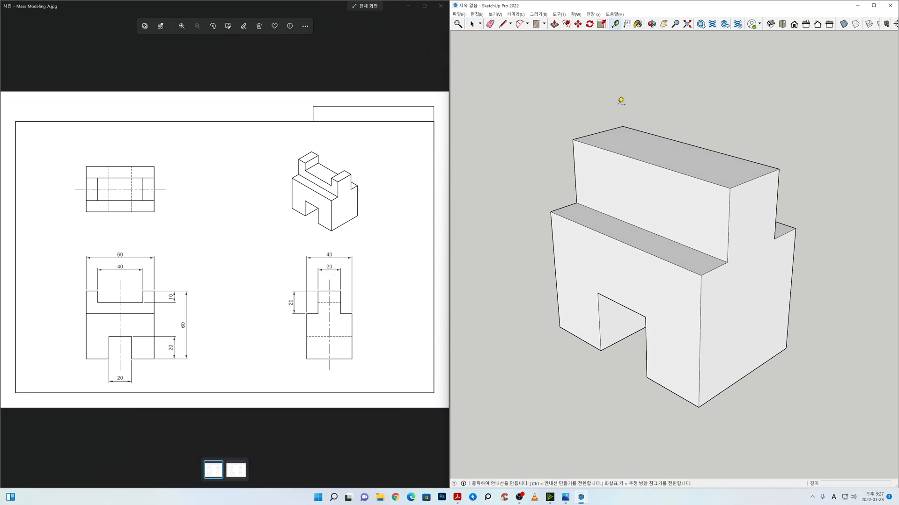
click(601, 149)
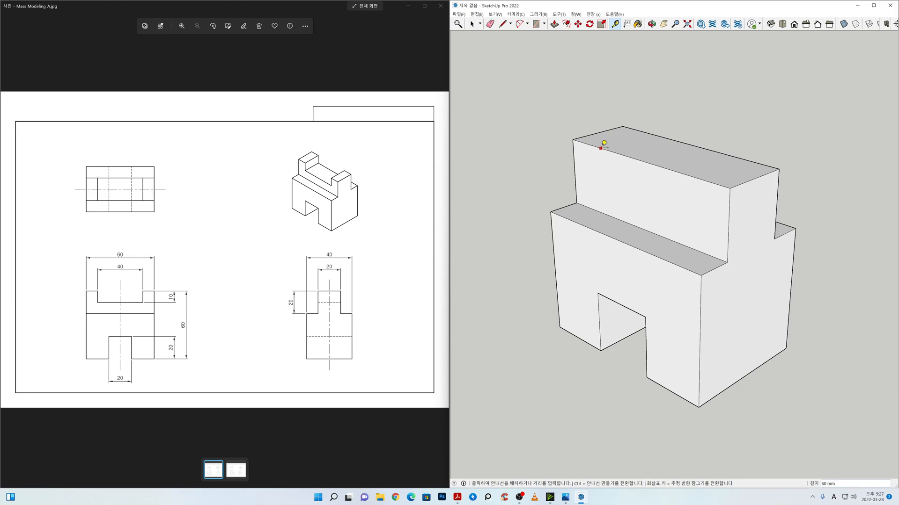
text(10)
key(Return)
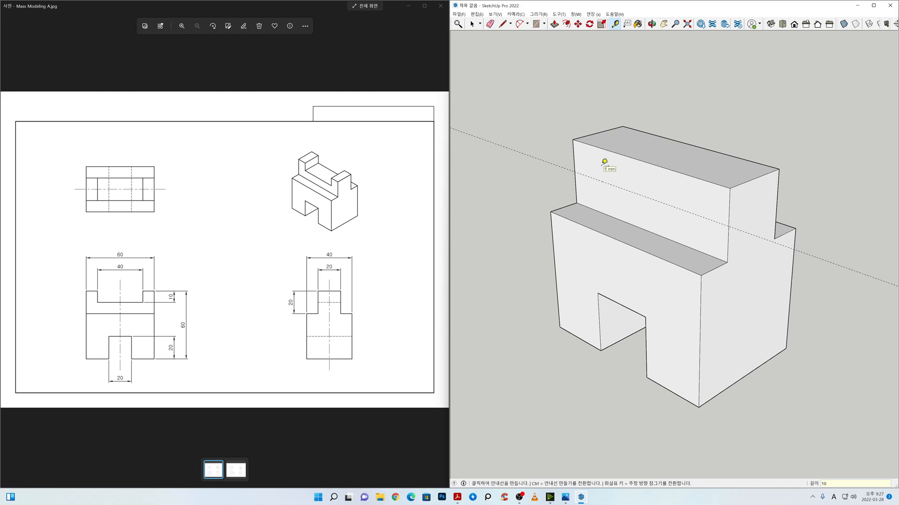
Step: Place two vertical Tape Measure guides on the raised section's front face, 10 mm in from each end
click(574, 150)
text(1)
key(Return)
click(729, 205)
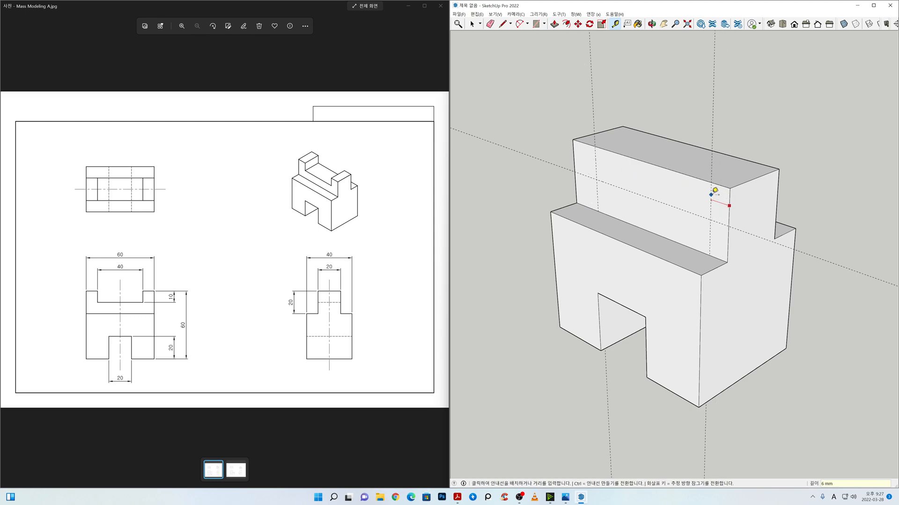
text(10)
key(Return)
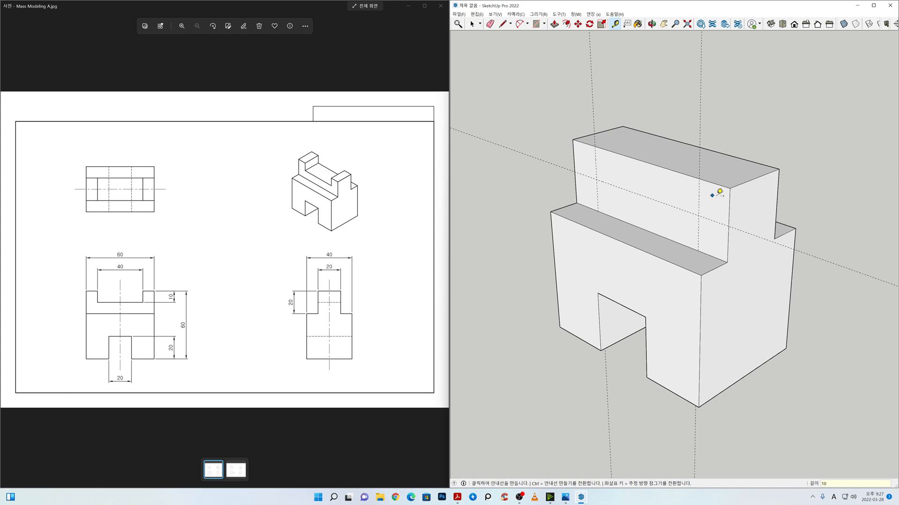
key(space)
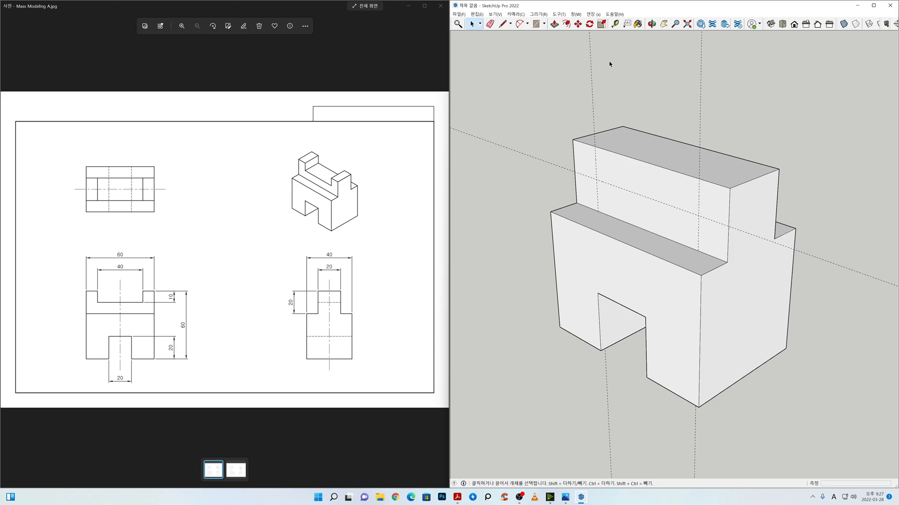
Step: Draw a 40 by 10 mm rectangle between the guides, up to the top edge of the raised section's front face
click(535, 24)
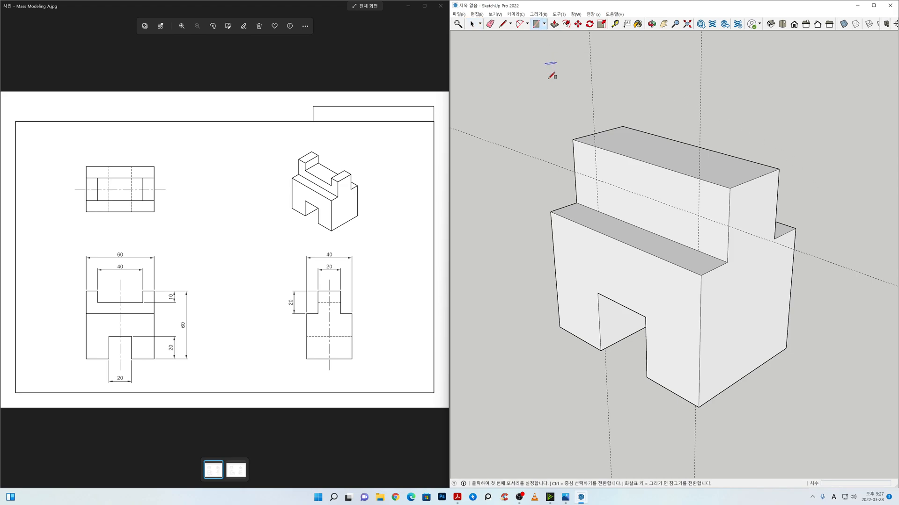
click(597, 180)
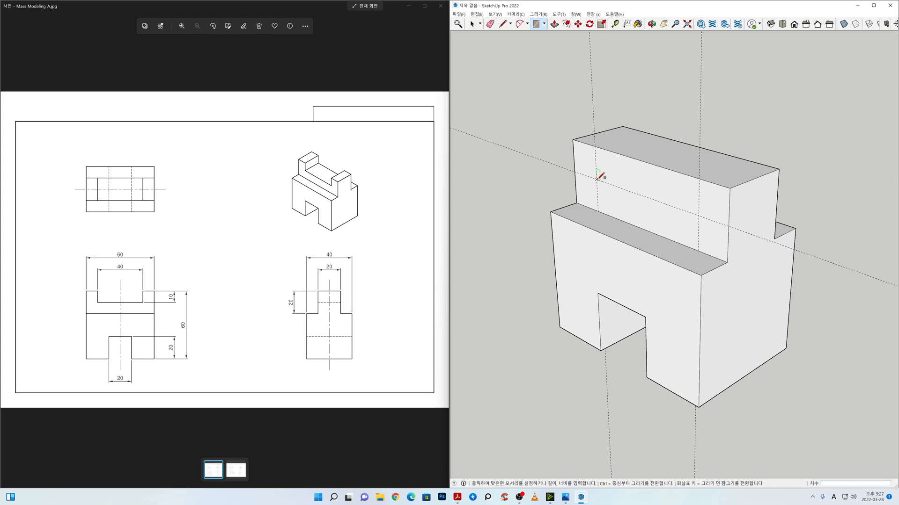
click(700, 176)
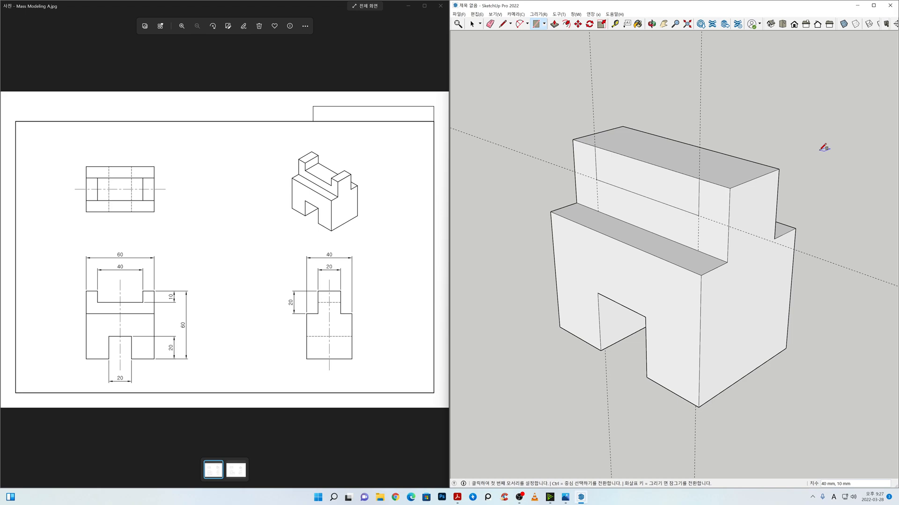
key(space)
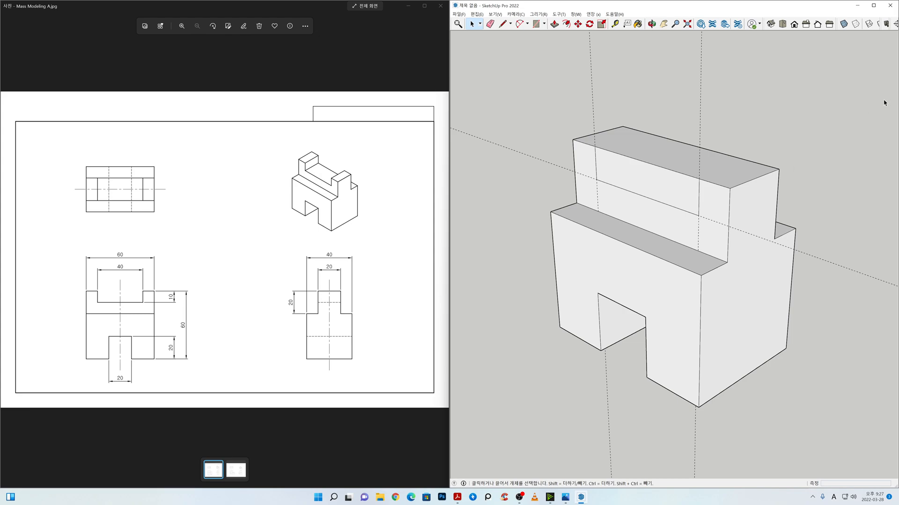
Step: Erase the three guides around the rectangle on the raised section's front face
key(e)
drag(565, 79, 499, 154)
key(space)
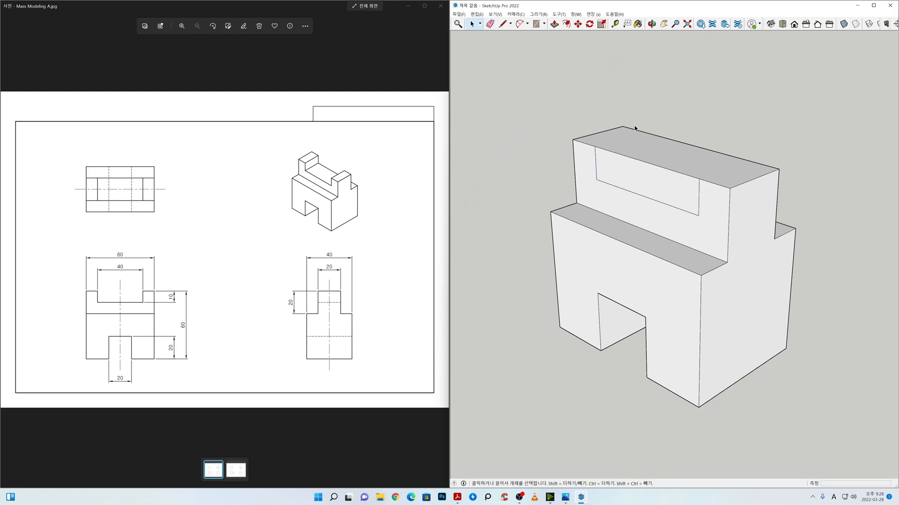
Step: Push/Pull the 40 by 10 mm rectangle 20 mm inward to cut the notch through the raised section
click(554, 23)
click(637, 171)
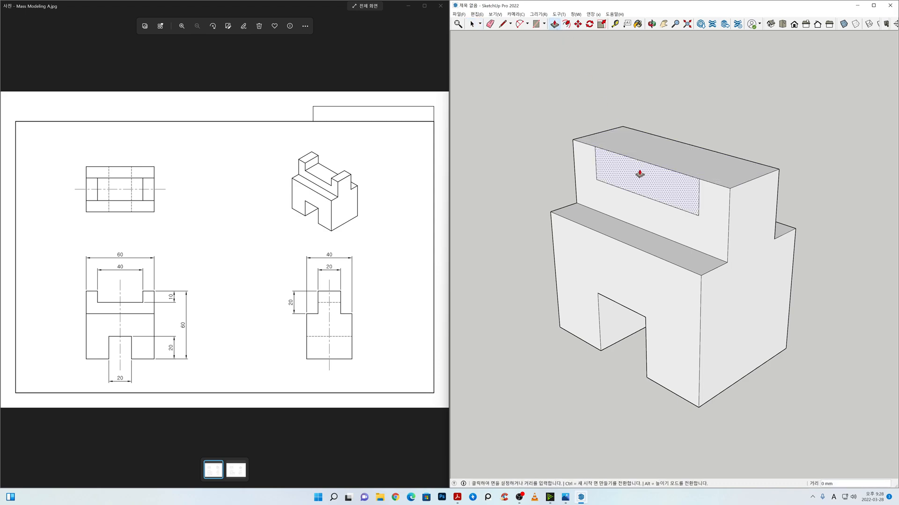
click(650, 168)
text(2)
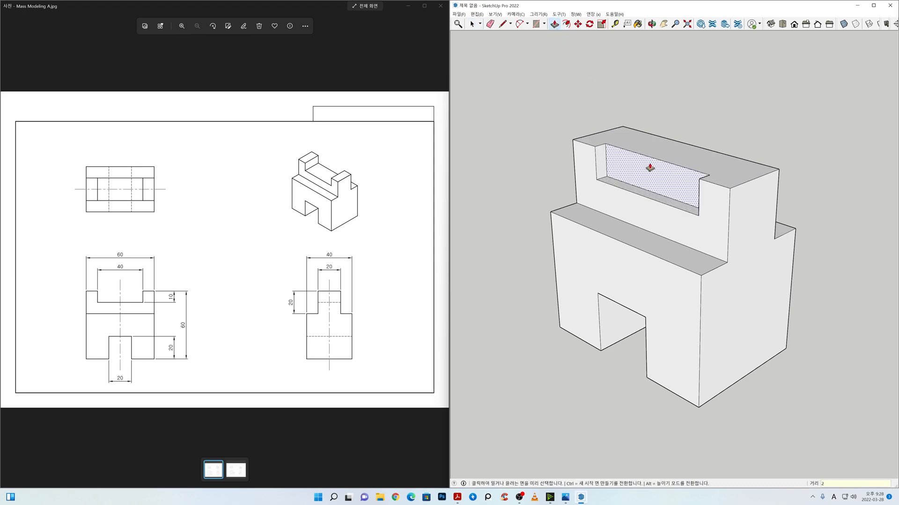
text(0)
key(Return)
key(space)
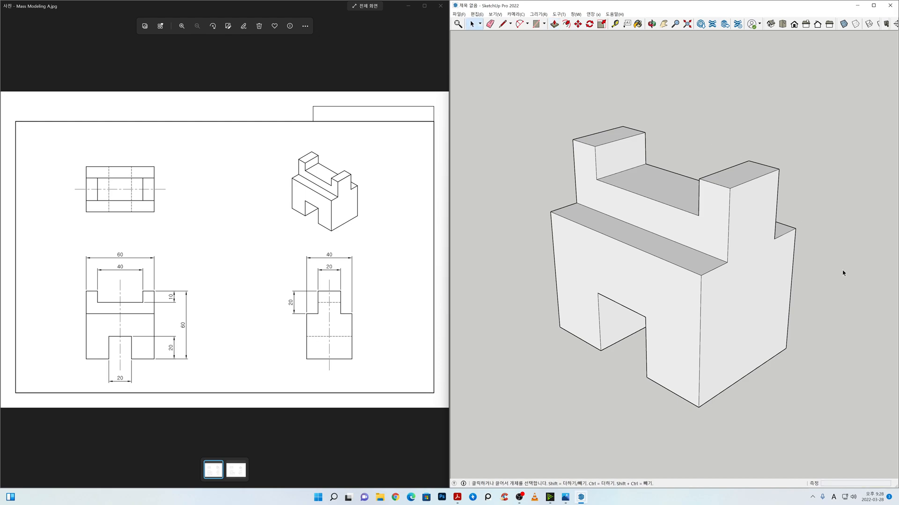